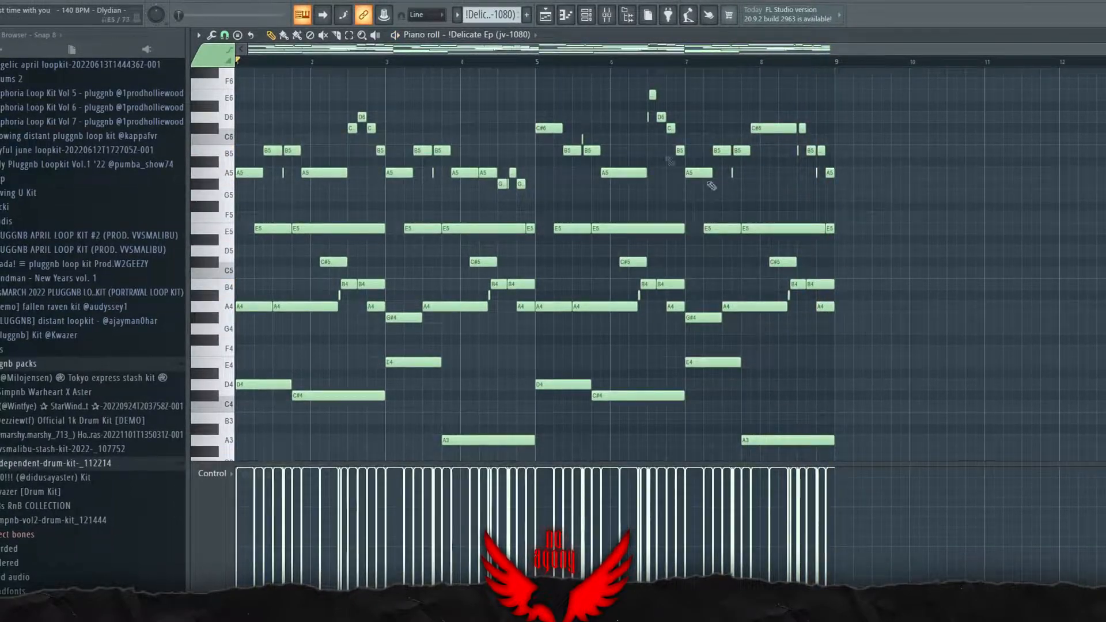
# Step: Switch from the piano roll to the playlist and check the preset of the !Delicate Ep (jv-1080) channel
pyautogui.press('F5')
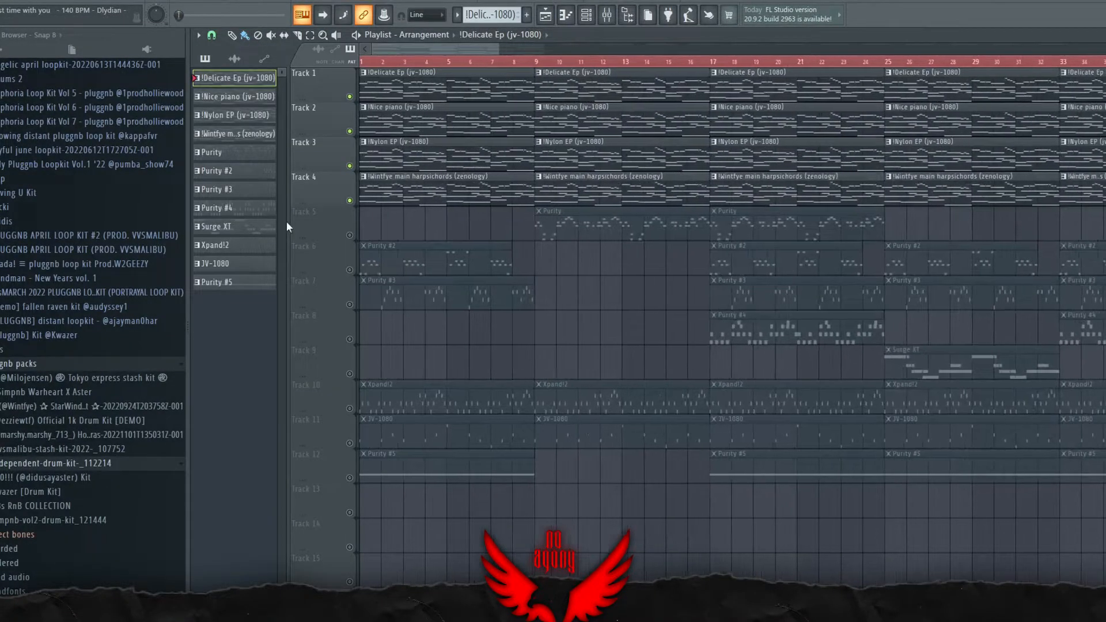
pyautogui.scroll(1, 390, 51)
pyautogui.click(591, 19)
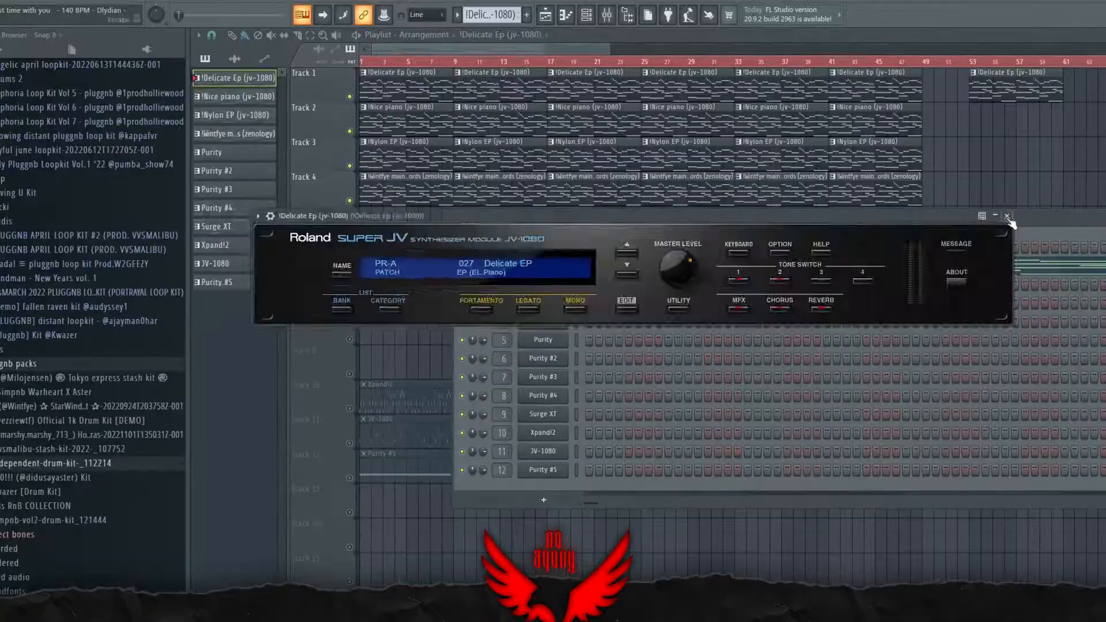
pyautogui.click(1010, 218)
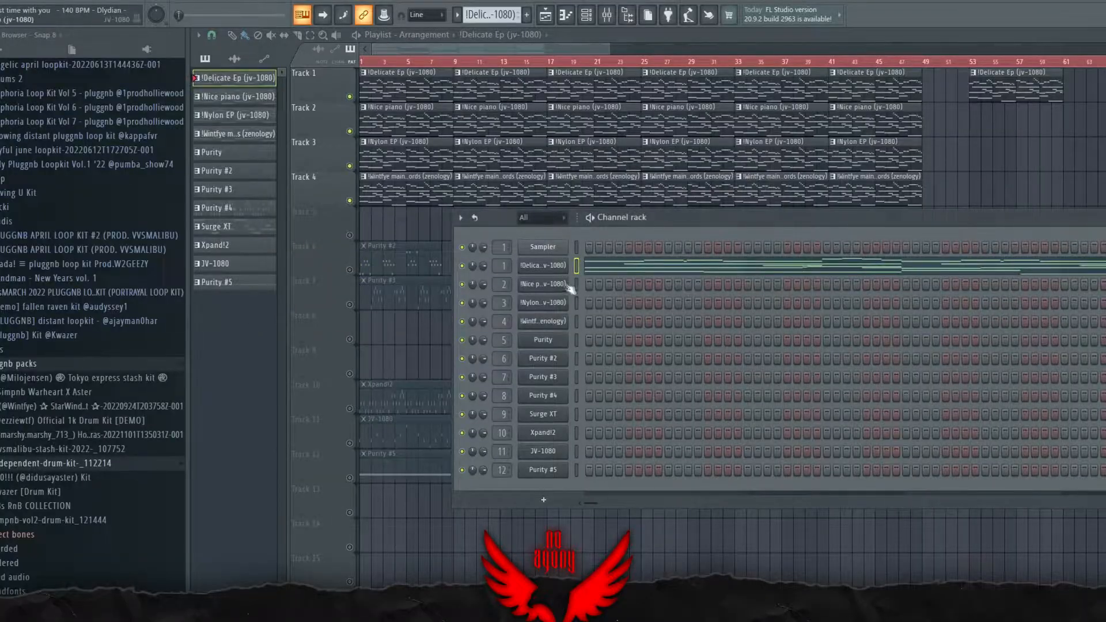
# Step: Check the instrument presets of the Nice piano, Nylon EP and harpsichords chord-layer channels
pyautogui.click(553, 282)
pyautogui.click(1016, 157)
pyautogui.click(543, 303)
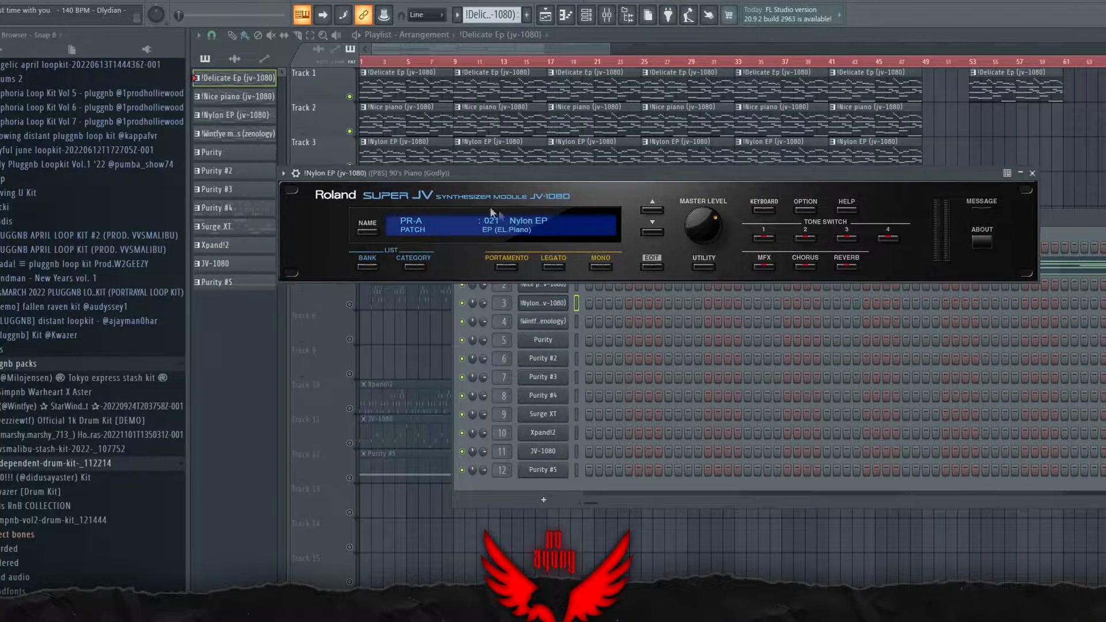
pyautogui.click(1032, 172)
pyautogui.click(543, 321)
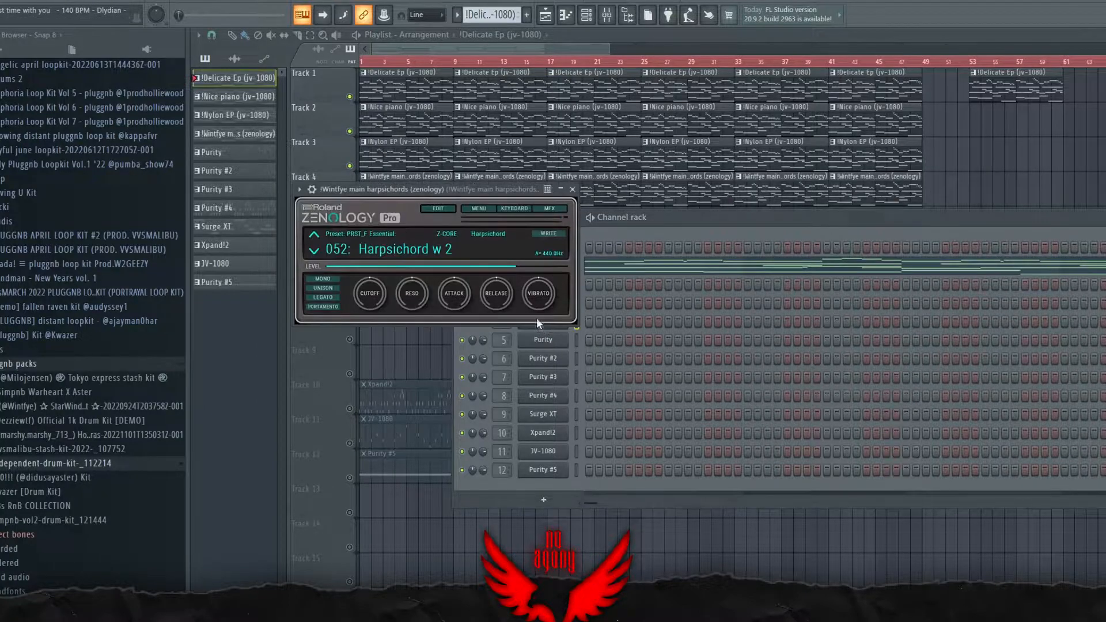
pyautogui.click(435, 247)
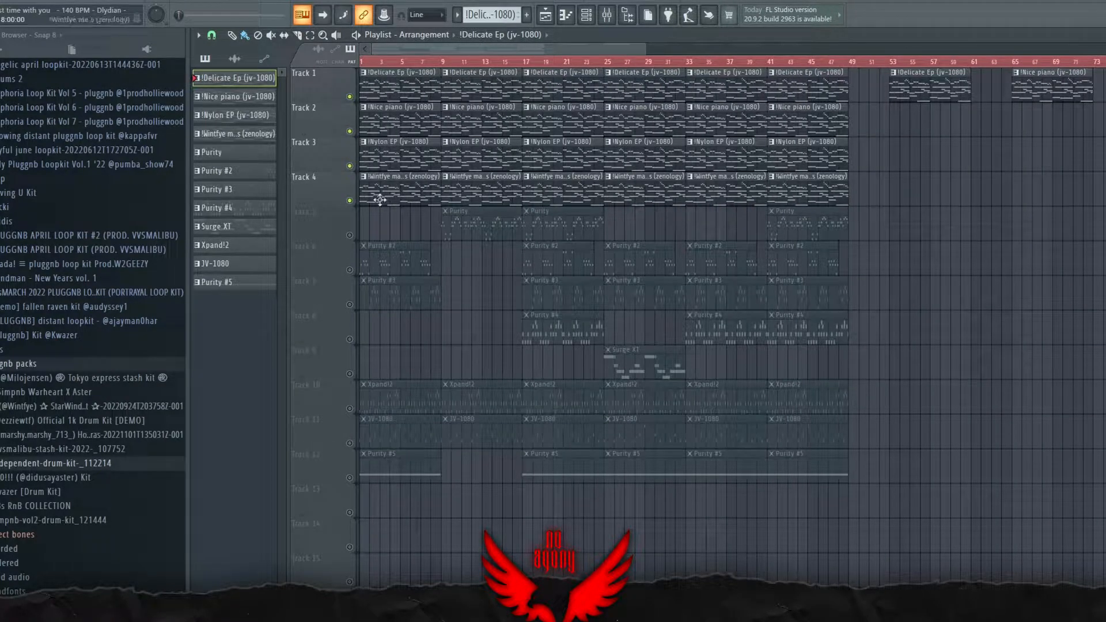
# Step: Play back the layered chord tracks in the playlist and inspect the effects on mixer inserts 1 to 4
pyautogui.scroll(-2, 466, 47)
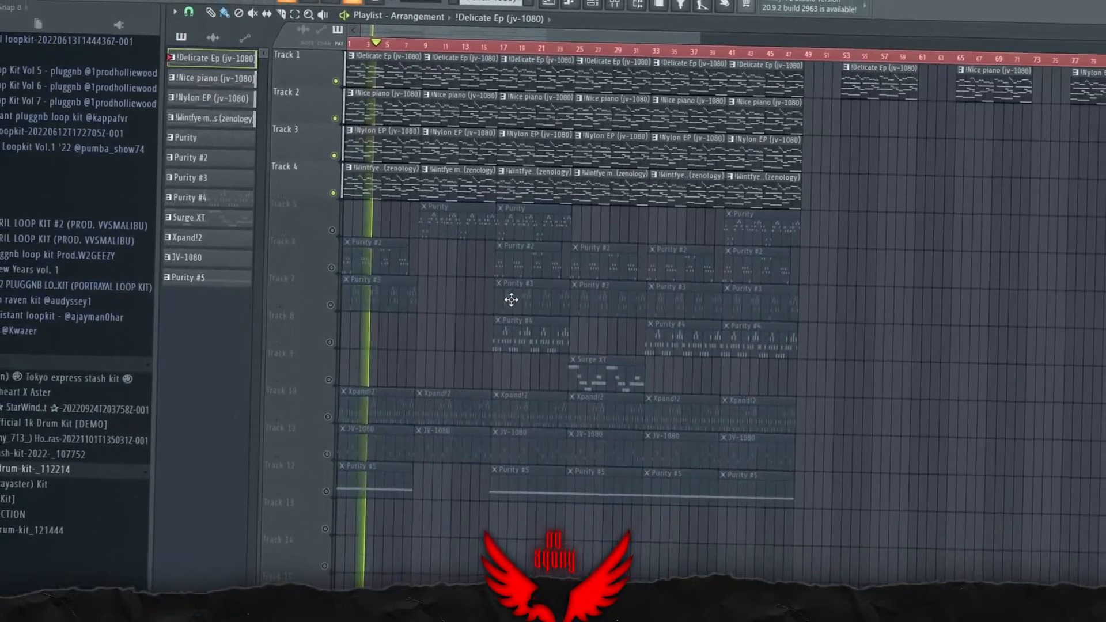
pyautogui.press('F9')
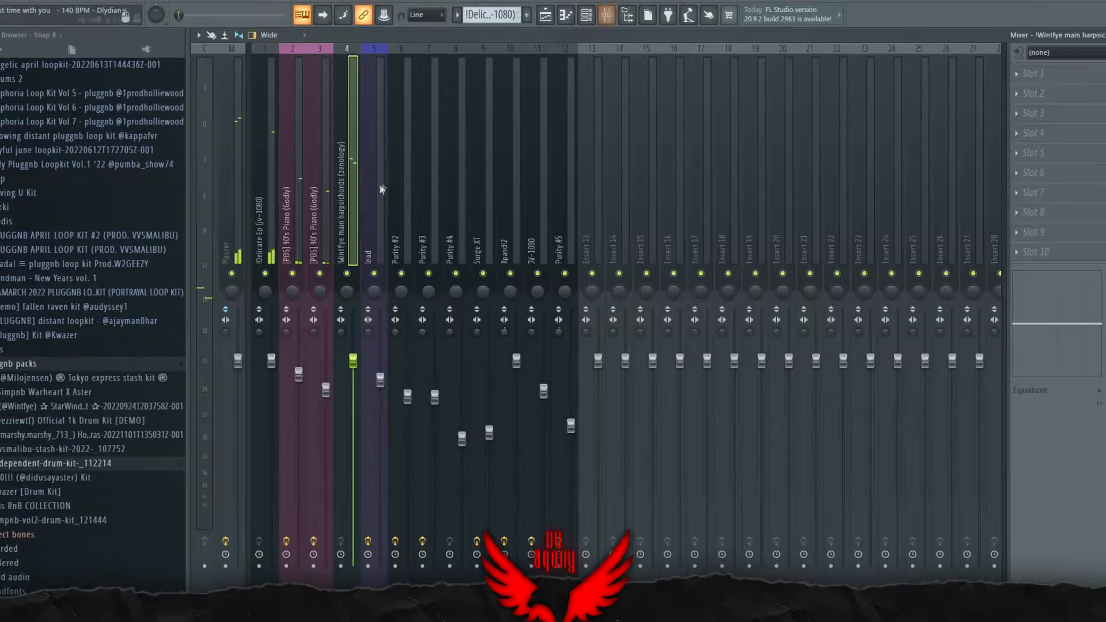
pyautogui.click(296, 207)
pyautogui.click(264, 220)
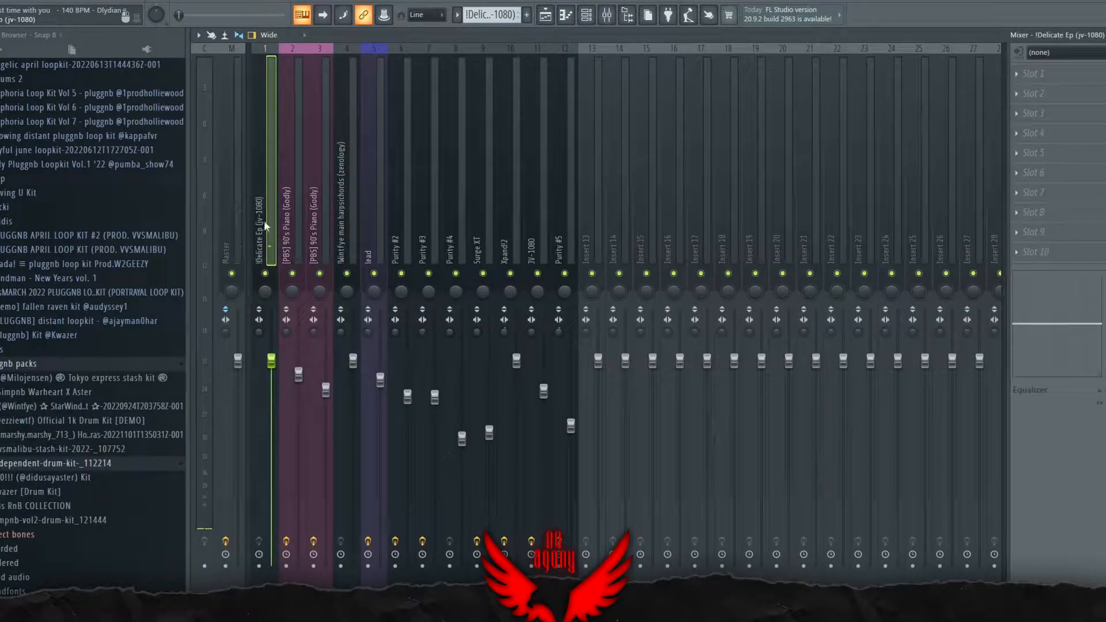
pyautogui.click(294, 242)
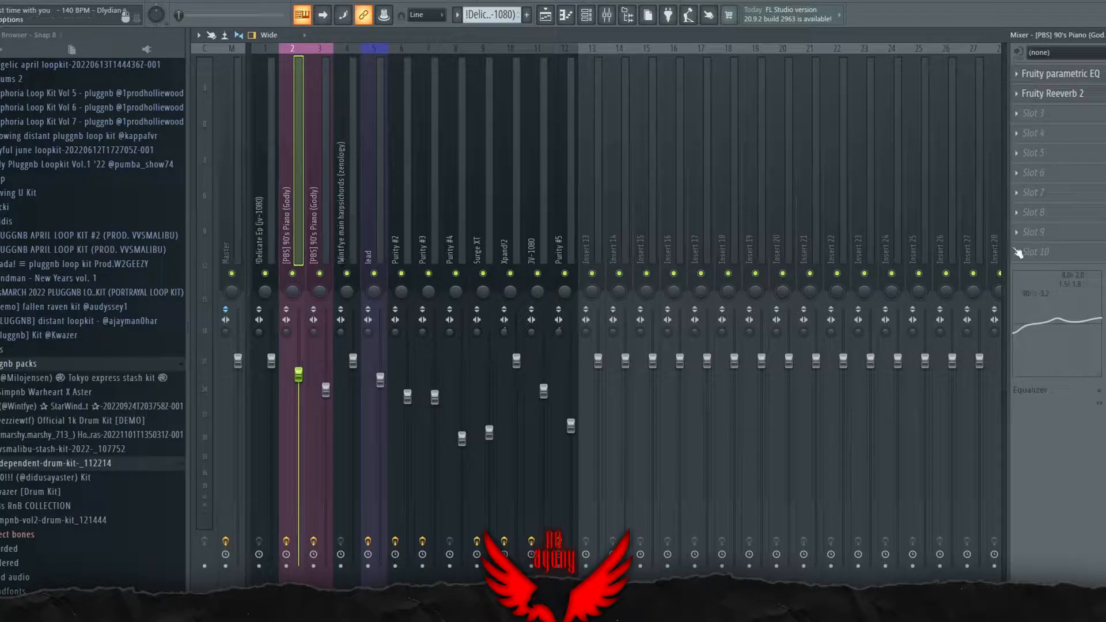
pyautogui.click(312, 230)
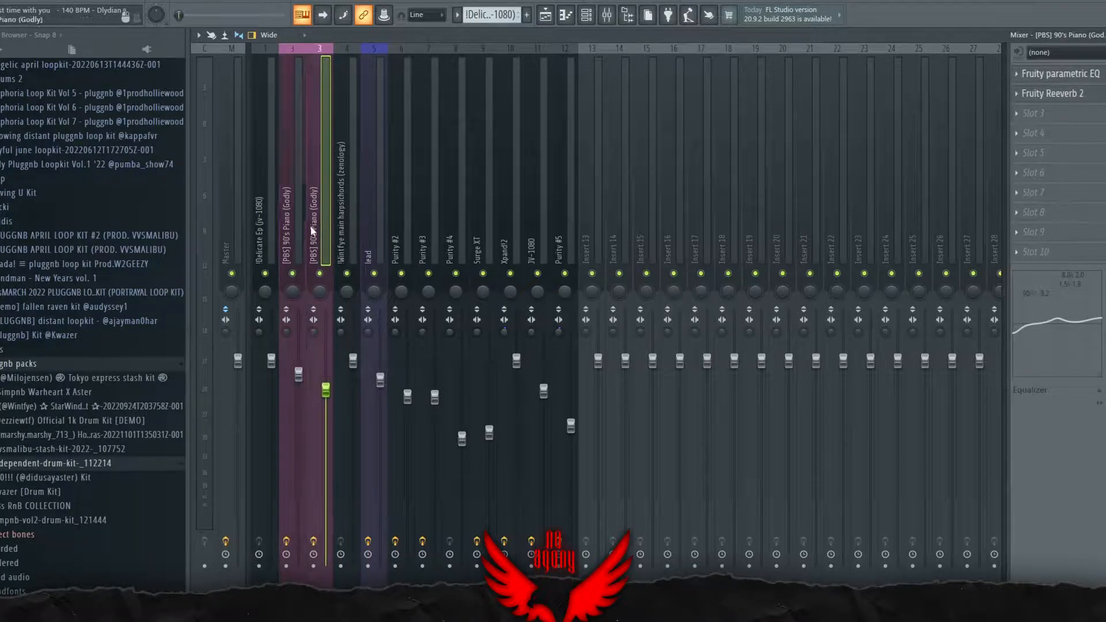
pyautogui.click(351, 247)
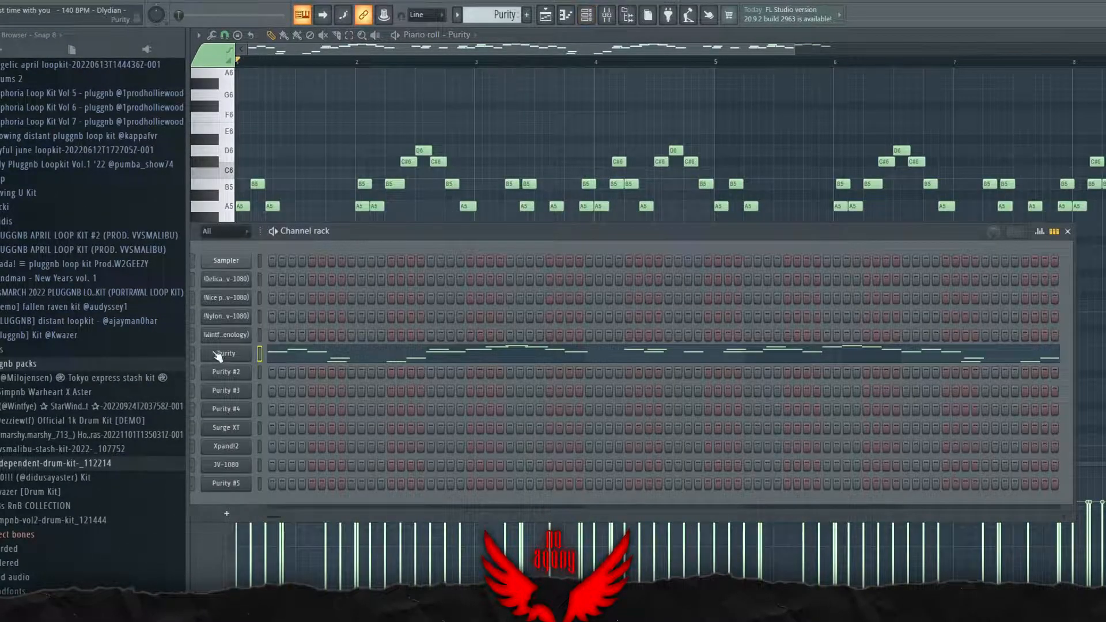
# Step: Check the Purity channel's instrument and play back its melody in the piano roll
pyautogui.click(219, 354)
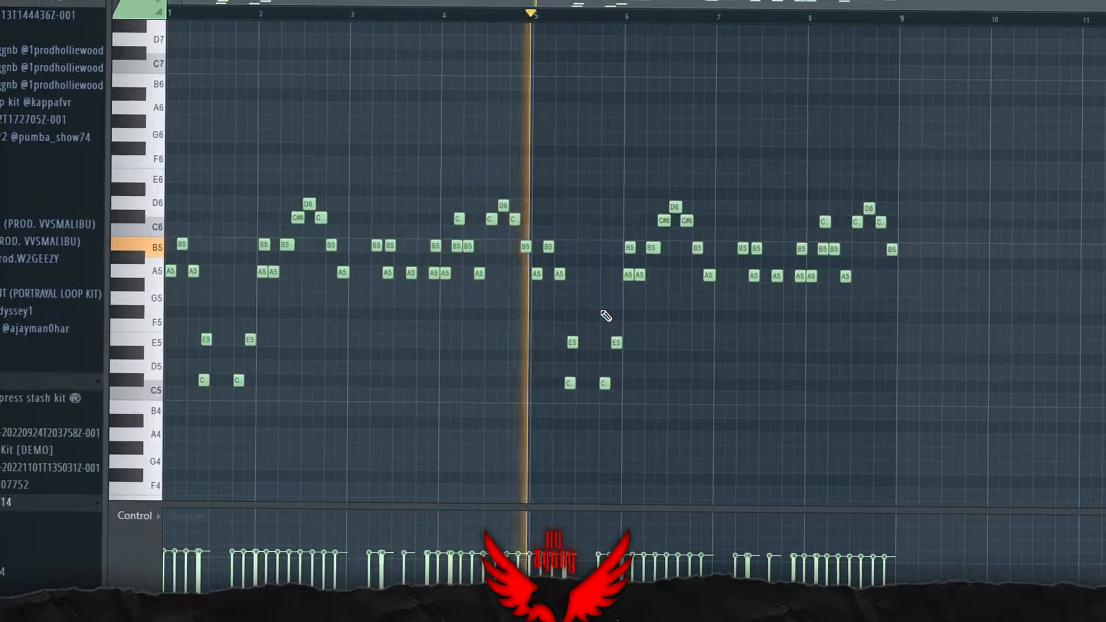
pyautogui.press('space')
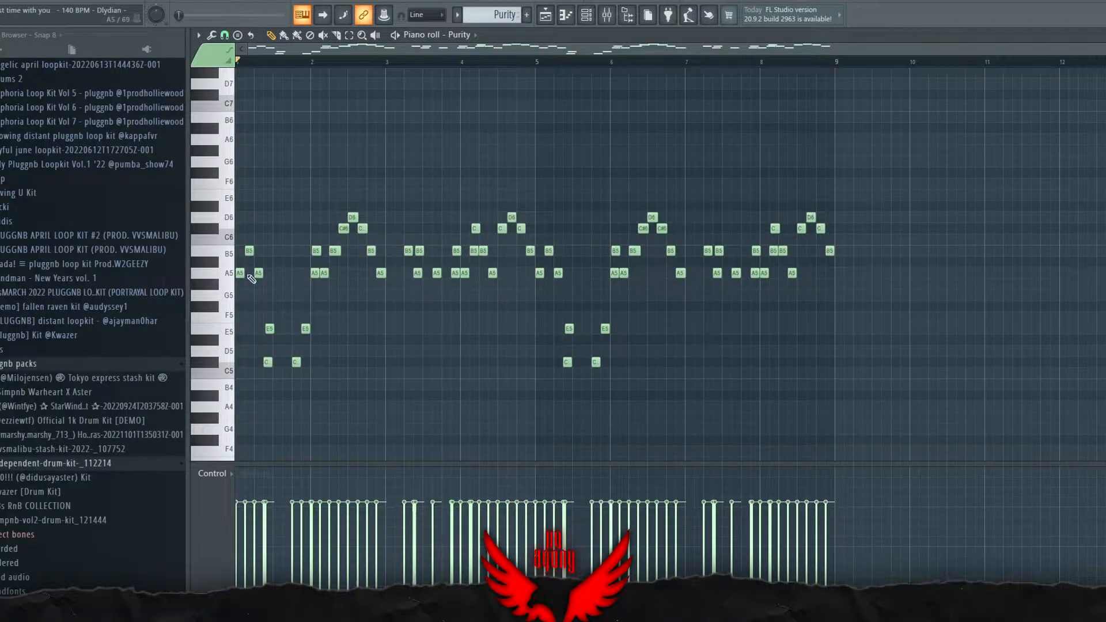
# Step: Set the piano roll snap to 1/2 step for the Purity melody
pyautogui.scroll(3, 242, 288)
pyautogui.scroll(-2, 231, 294)
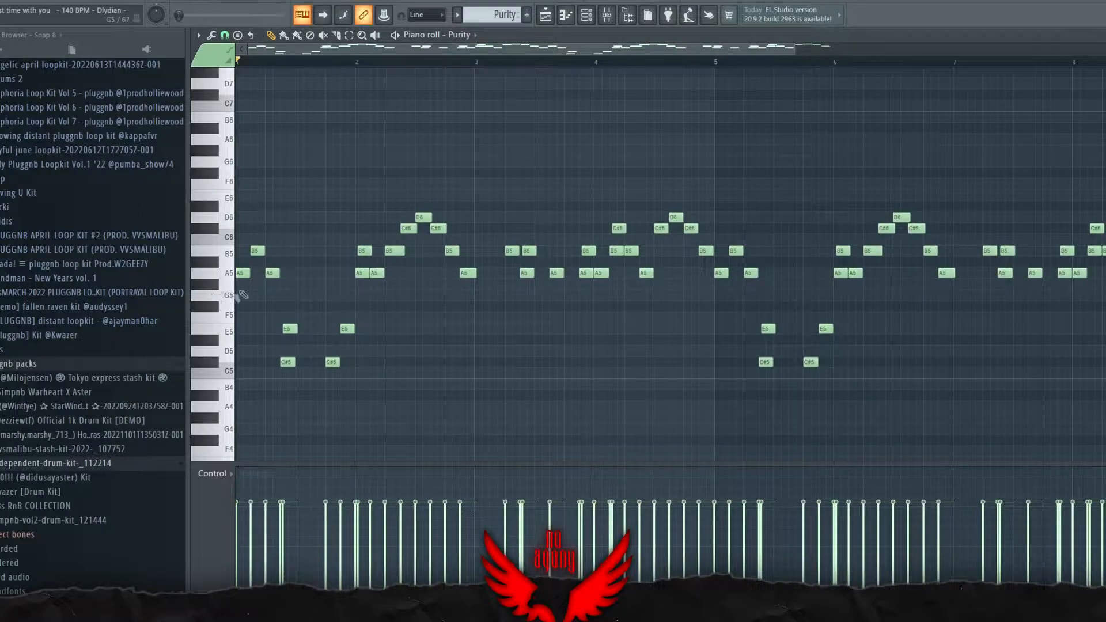
pyautogui.scroll(1, 240, 296)
pyautogui.scroll(5, 222, 262)
pyautogui.click(224, 34)
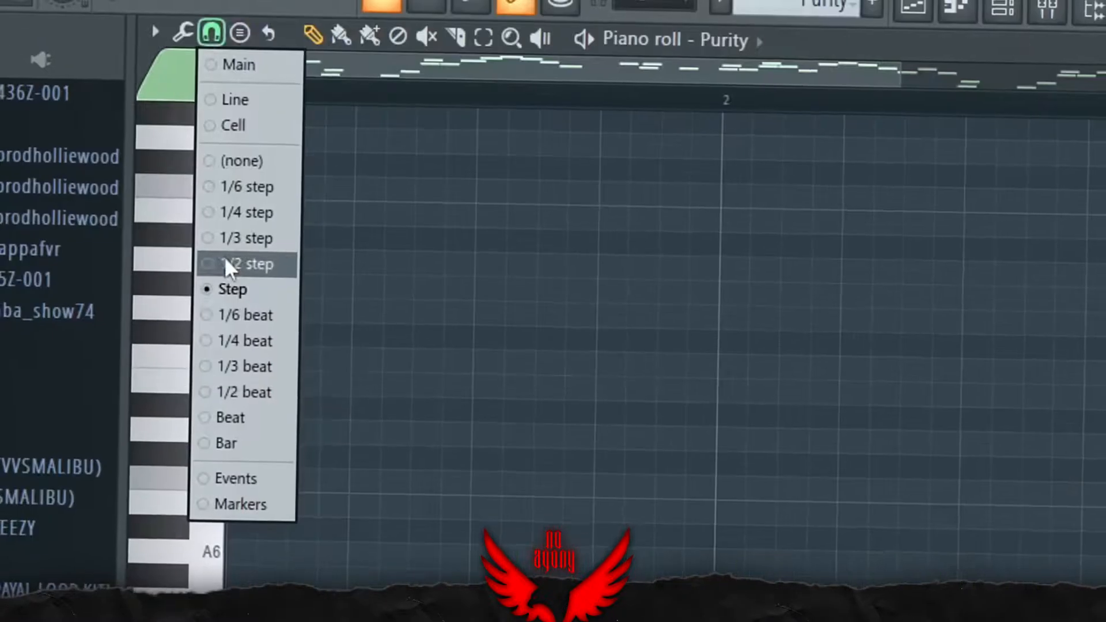
pyautogui.click(242, 138)
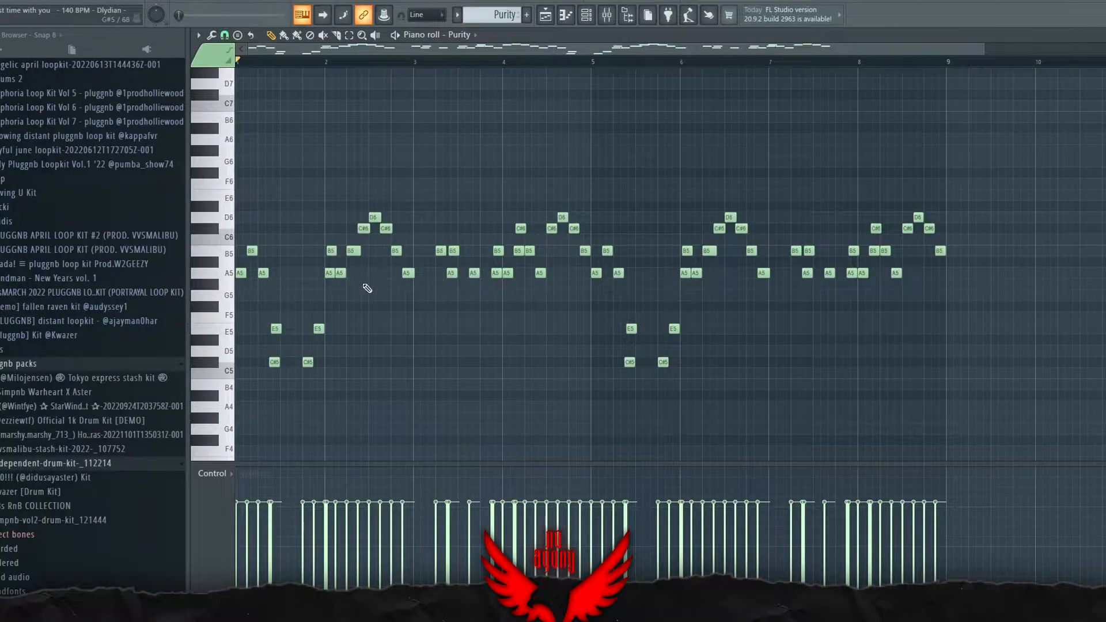
# Step: Review the Purity melody's notes from close up to full length and bring up the mixer
pyautogui.scroll(2, 304, 303)
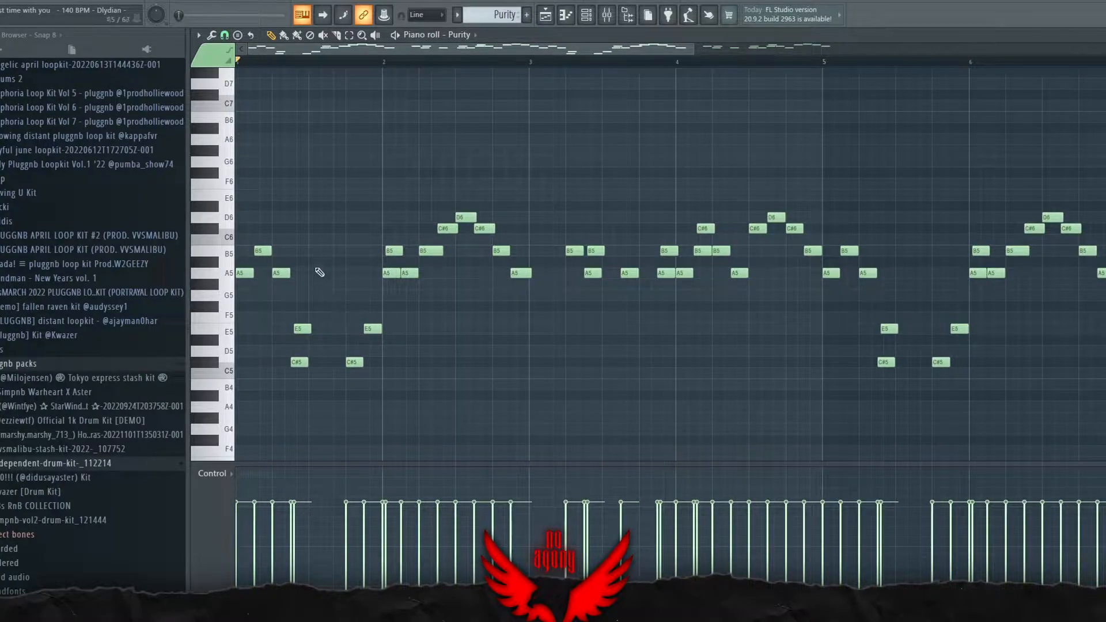
pyautogui.scroll(1, 320, 276)
pyautogui.scroll(1, 351, 236)
pyautogui.scroll(-3, 347, 351)
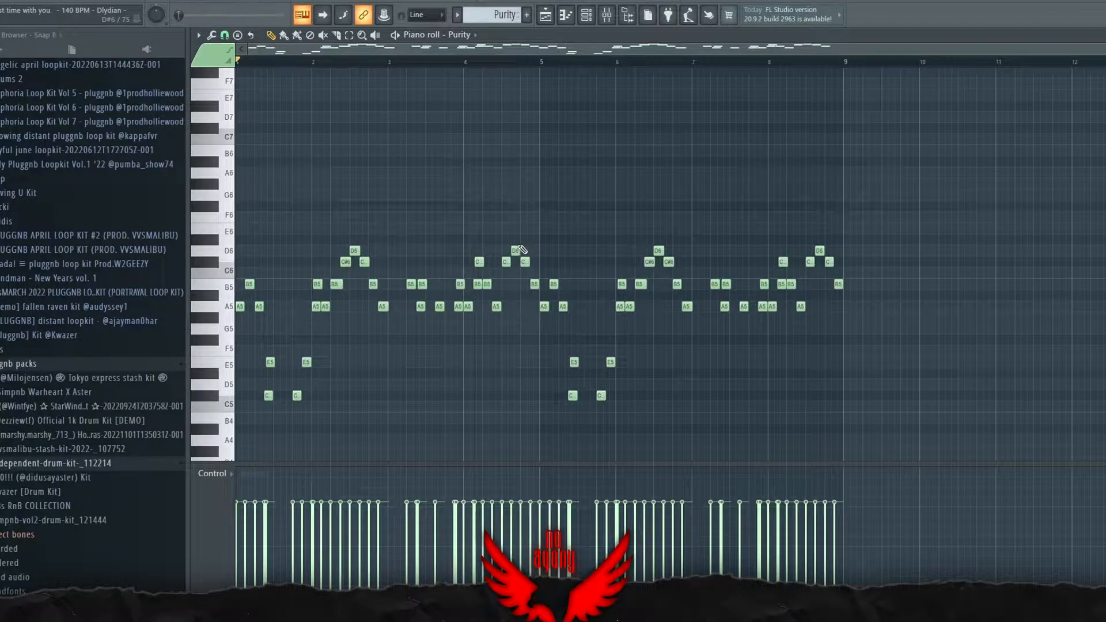
pyautogui.press('F9')
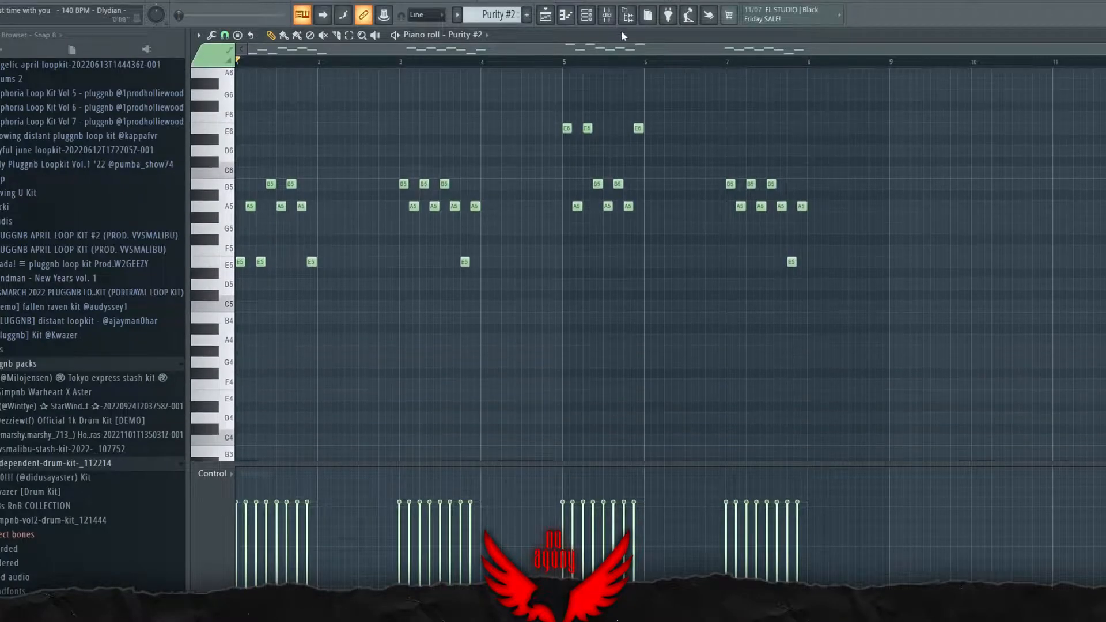
# Step: Check the Purity #2 channel's instrument from the channel rack, and close both windows
pyautogui.press('F6')
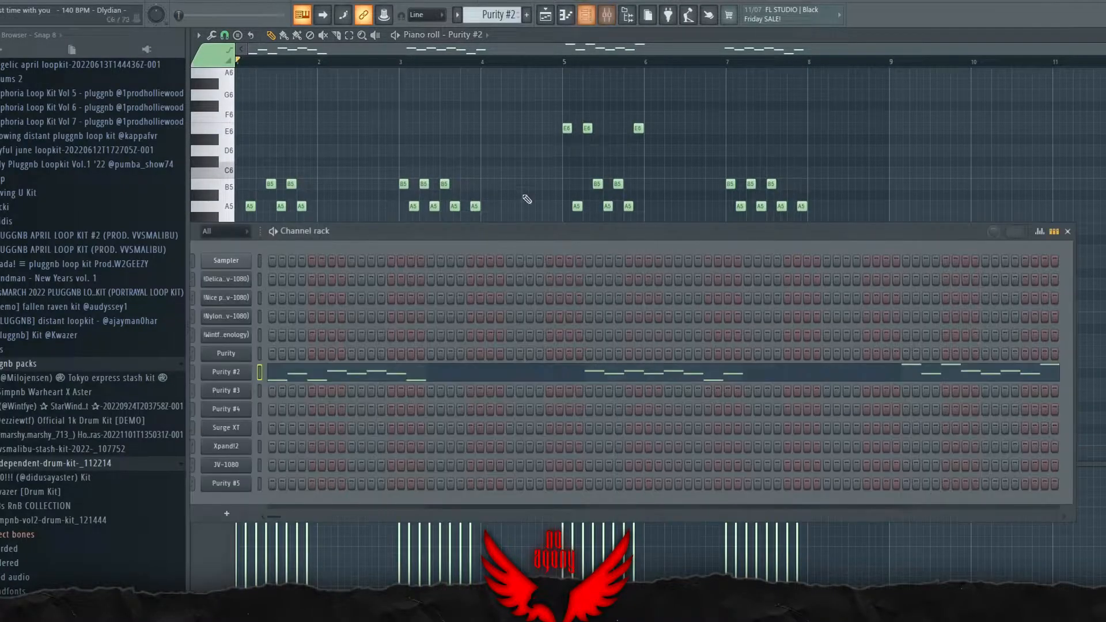
pyautogui.click(233, 373)
pyautogui.click(654, 92)
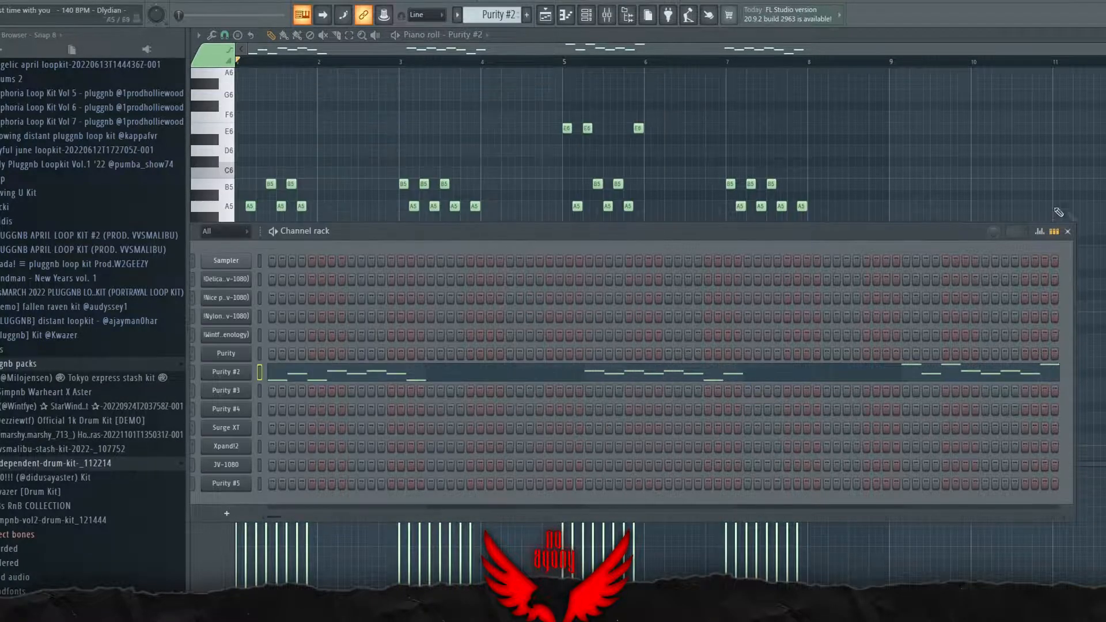
pyautogui.click(1068, 231)
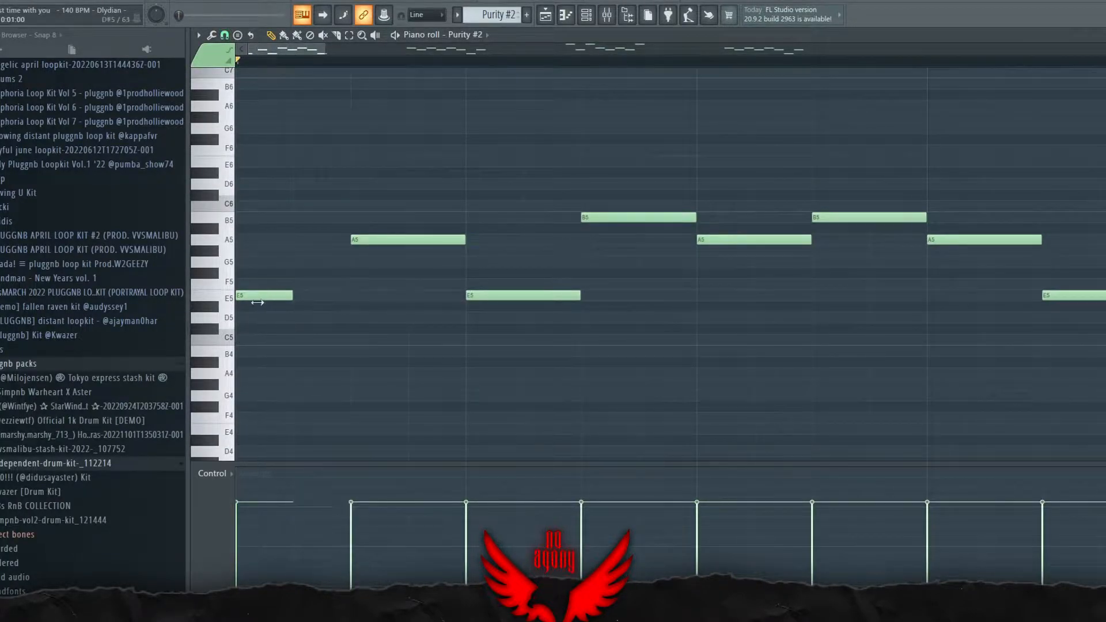
# Step: Examine the note pattern and spacing of Purity #2 across its full length in the piano roll
pyautogui.scroll(1, 314, 345)
pyautogui.scroll(-3, 316, 345)
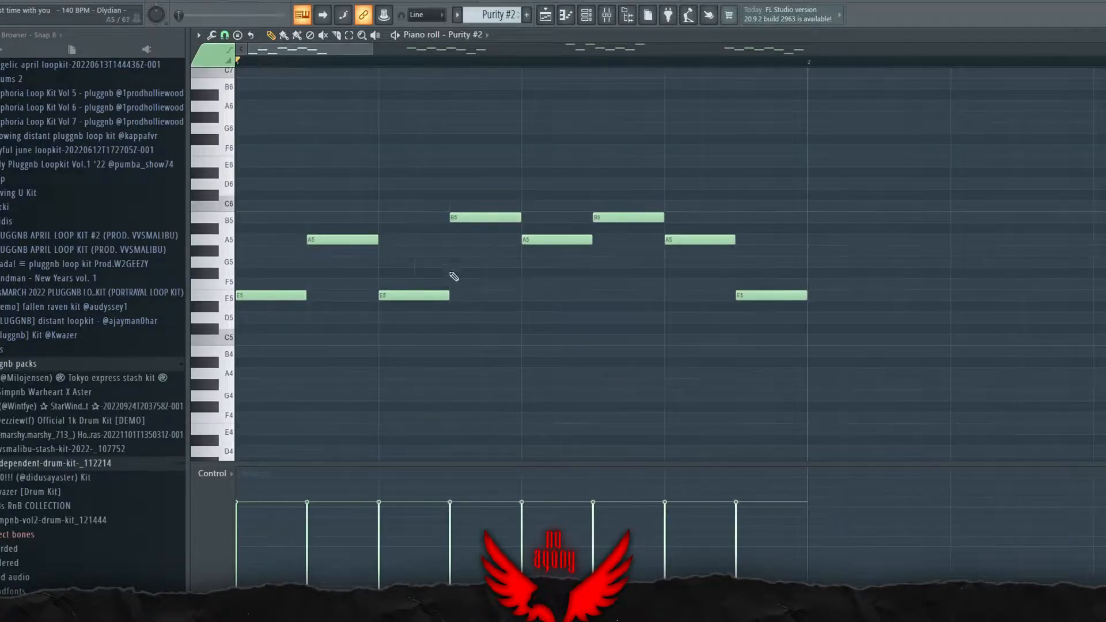
pyautogui.scroll(-3, 603, 259)
pyautogui.scroll(3, 485, 340)
pyautogui.scroll(-6, 479, 379)
pyautogui.scroll(4, 261, 359)
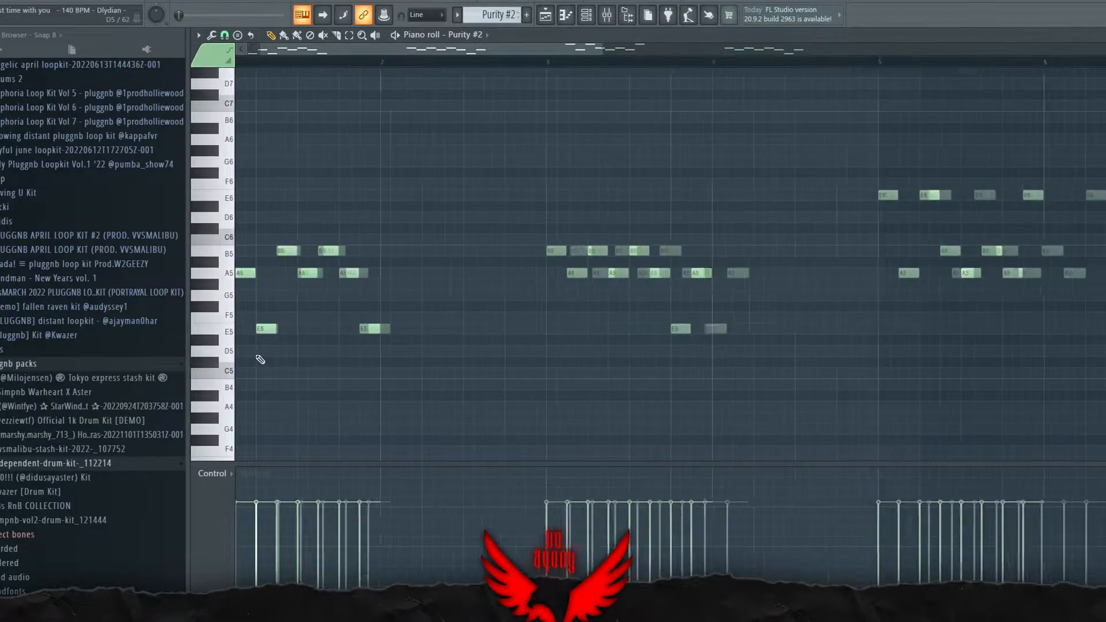
pyautogui.scroll(-2, 279, 77)
pyautogui.scroll(-3, 447, 309)
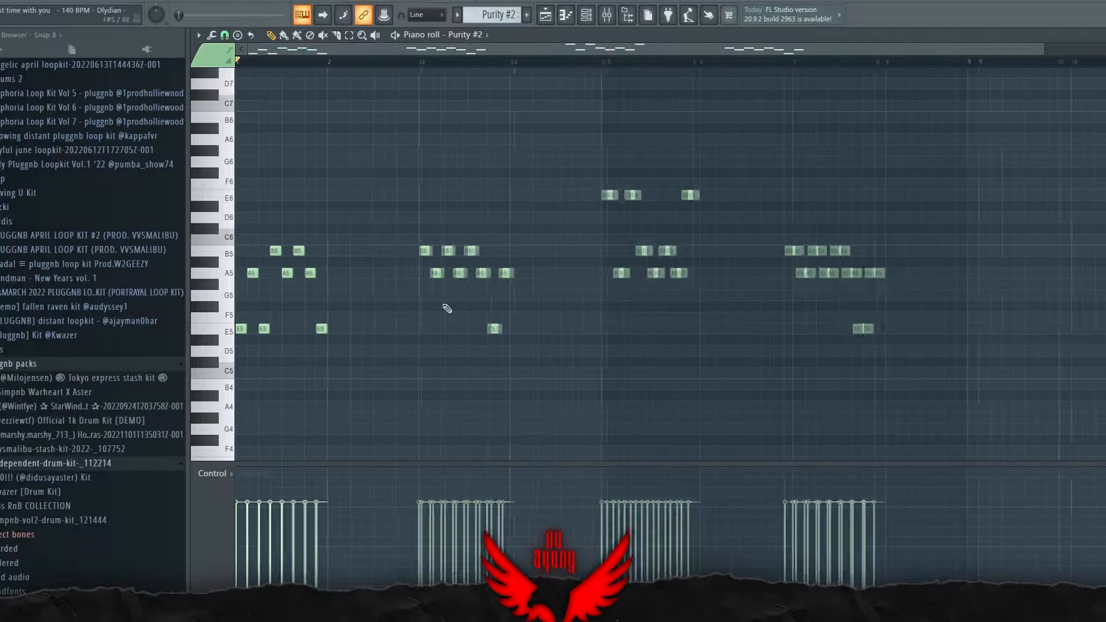
pyautogui.scroll(2, 477, 313)
pyautogui.scroll(-4, 639, 340)
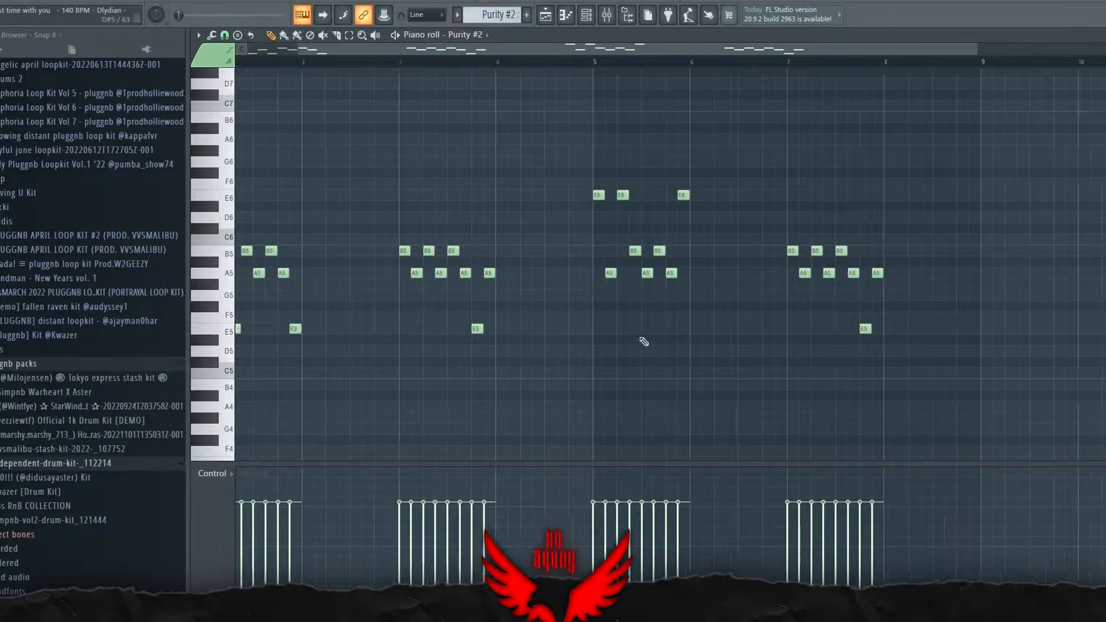
pyautogui.scroll(2, 614, 306)
pyautogui.scroll(-2, 600, 306)
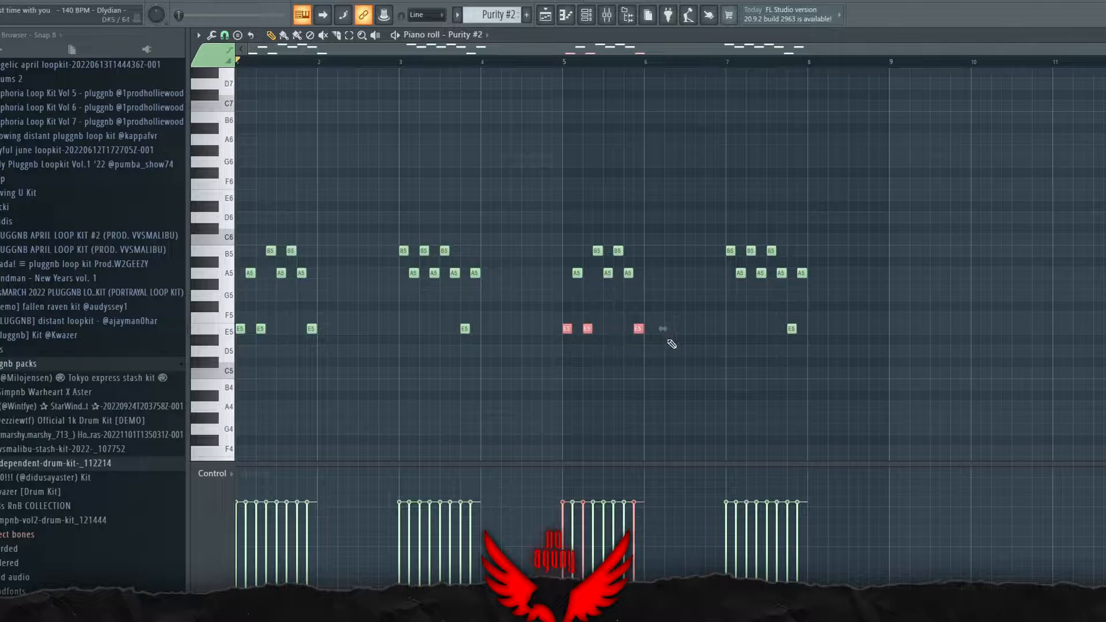
# Step: Raise the three selected E5 notes in bar 5 of Purity #2 by one octave and select the whole pattern
pyautogui.hotkey('ctrl', 'Up')
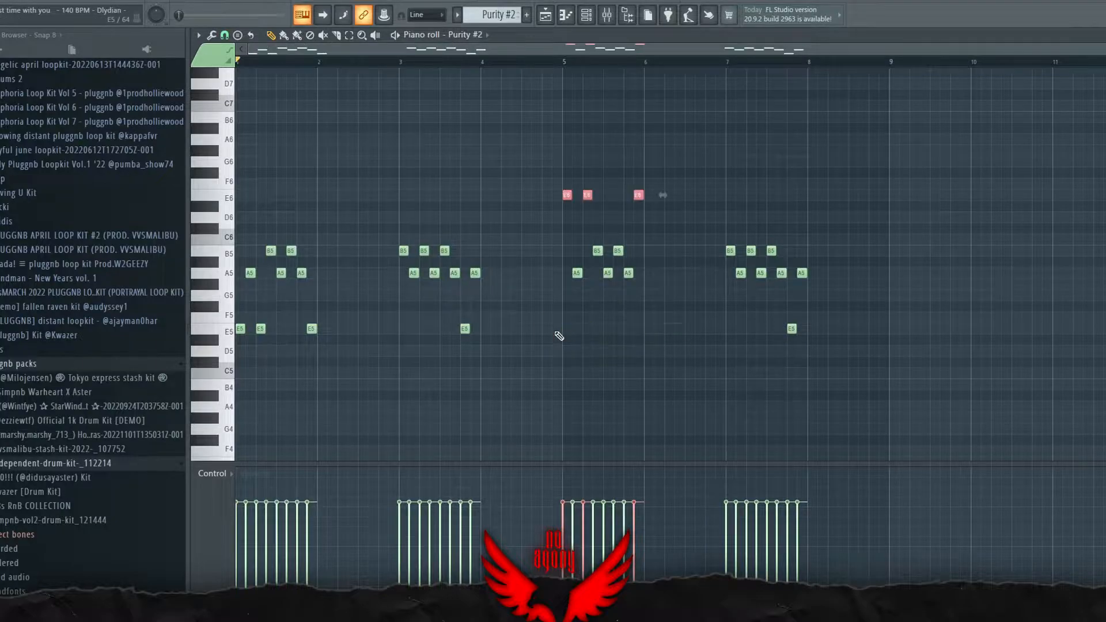
pyautogui.scroll(2, 564, 305)
pyautogui.scroll(-2, 593, 259)
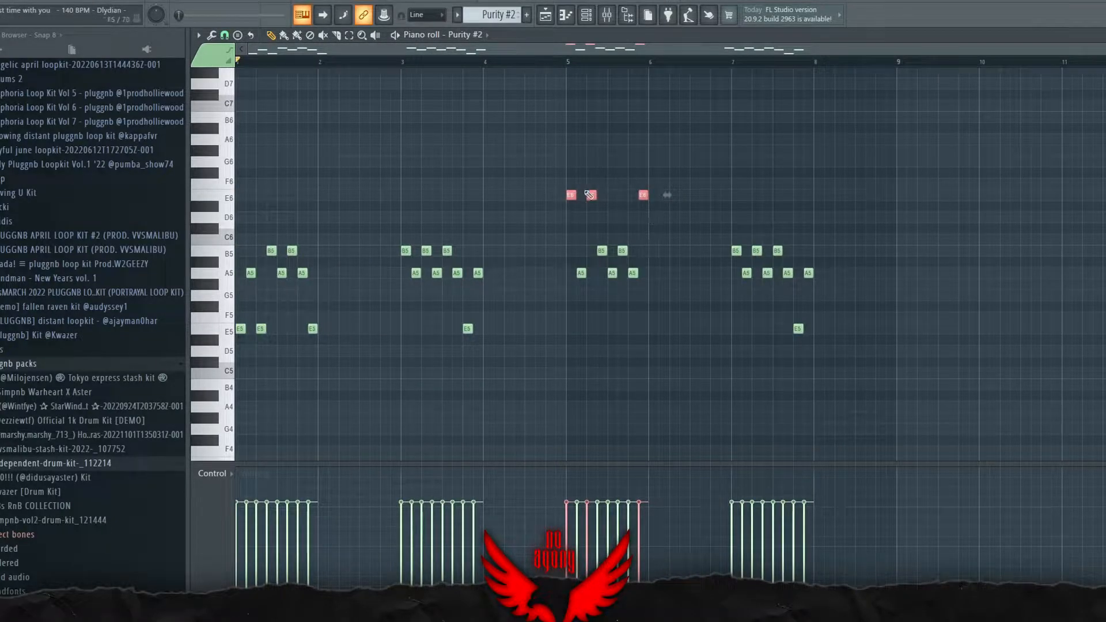
pyautogui.hotkey('ctrl', 'a')
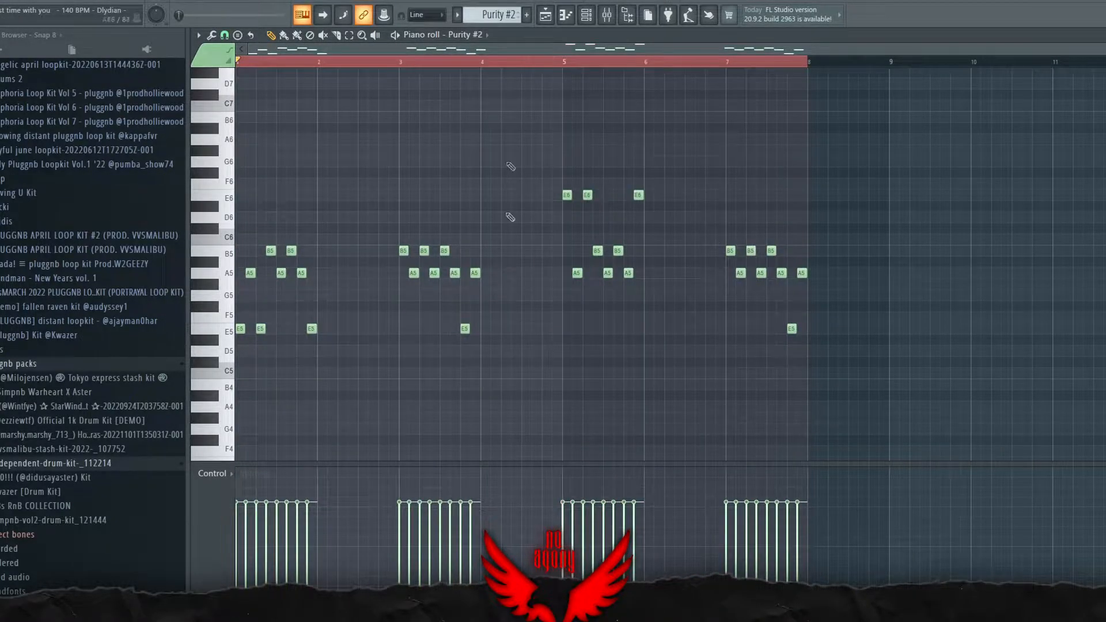
# Step: Check the mixer, and open the Purity #3 clip on playlist track 7 in the piano roll
pyautogui.click(606, 21)
pyautogui.click(1068, 232)
pyautogui.press('F5')
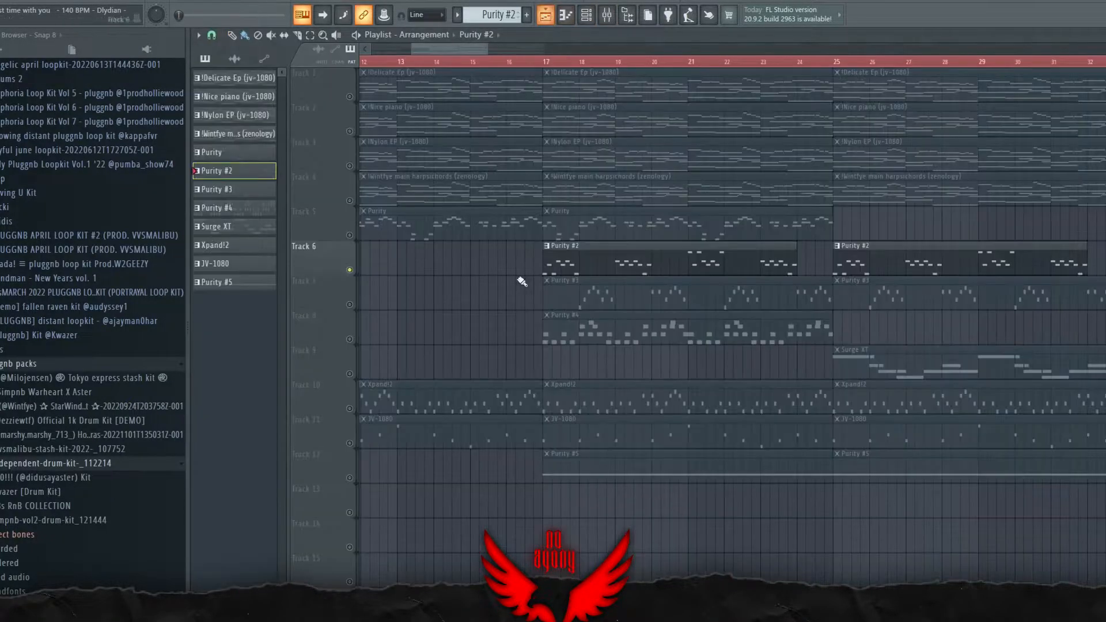
pyautogui.doubleClick(598, 296)
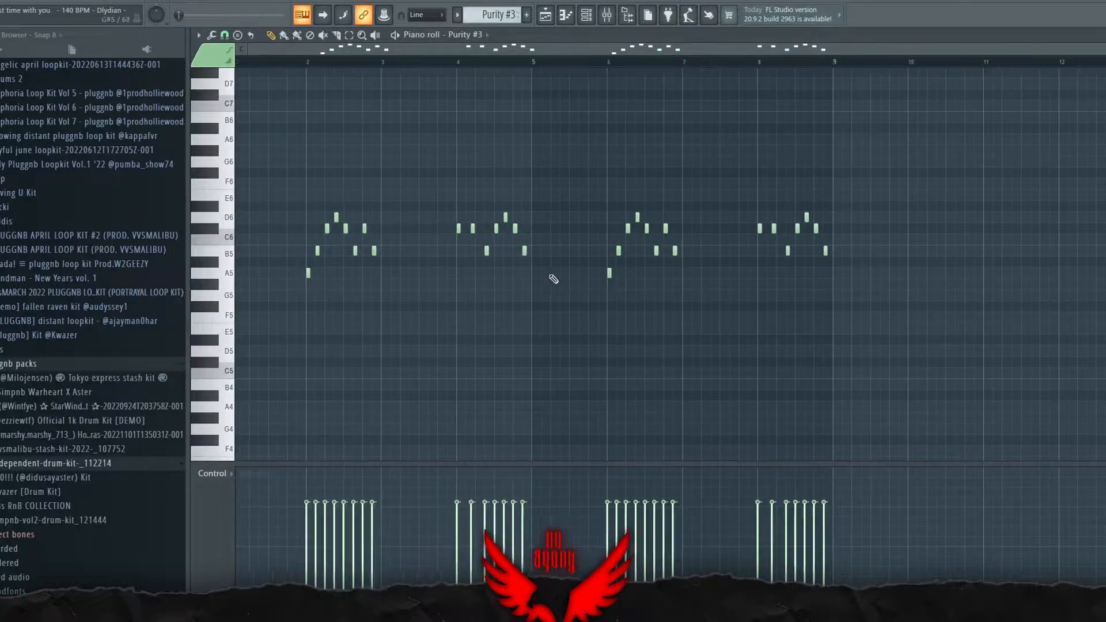
# Step: Play back the Purity #3 pattern in the piano roll and stop it
pyautogui.scroll(4, 346, 259)
pyautogui.press('space')
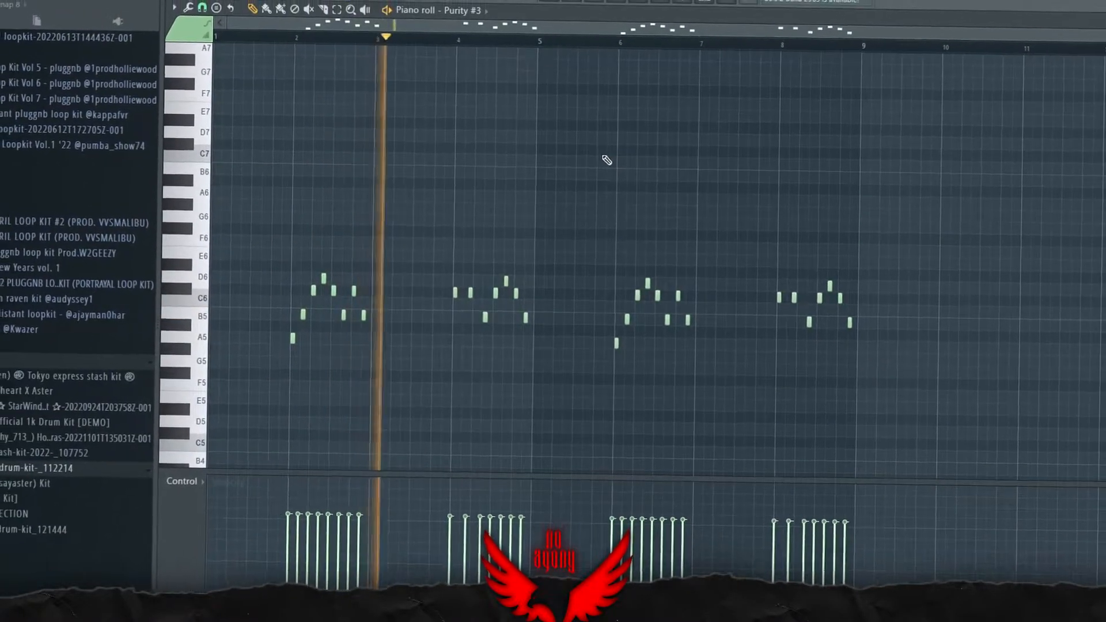
pyautogui.press('space')
# Step: Open the Purity #2 channel's notes in the piano roll to compare them with Purity #3
pyautogui.scroll(2, 284, 346)
pyautogui.scroll(-2, 386, 225)
pyautogui.click(587, 15)
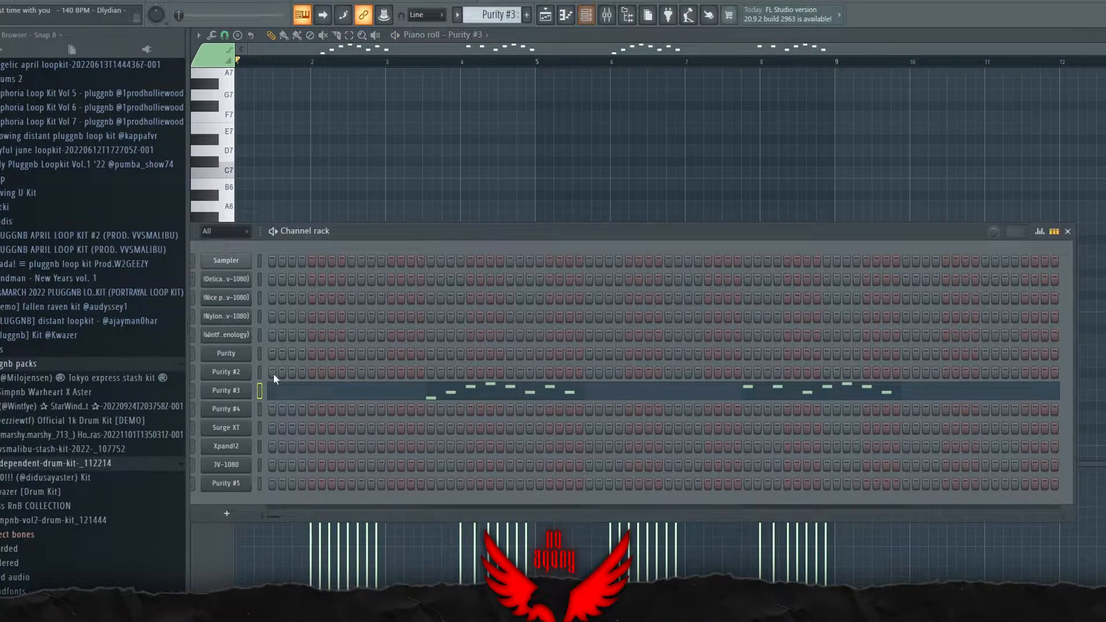
pyautogui.scroll(1, 483, 21)
pyautogui.rightClick(239, 376)
pyautogui.click(260, 373)
pyautogui.scroll(1, 265, 369)
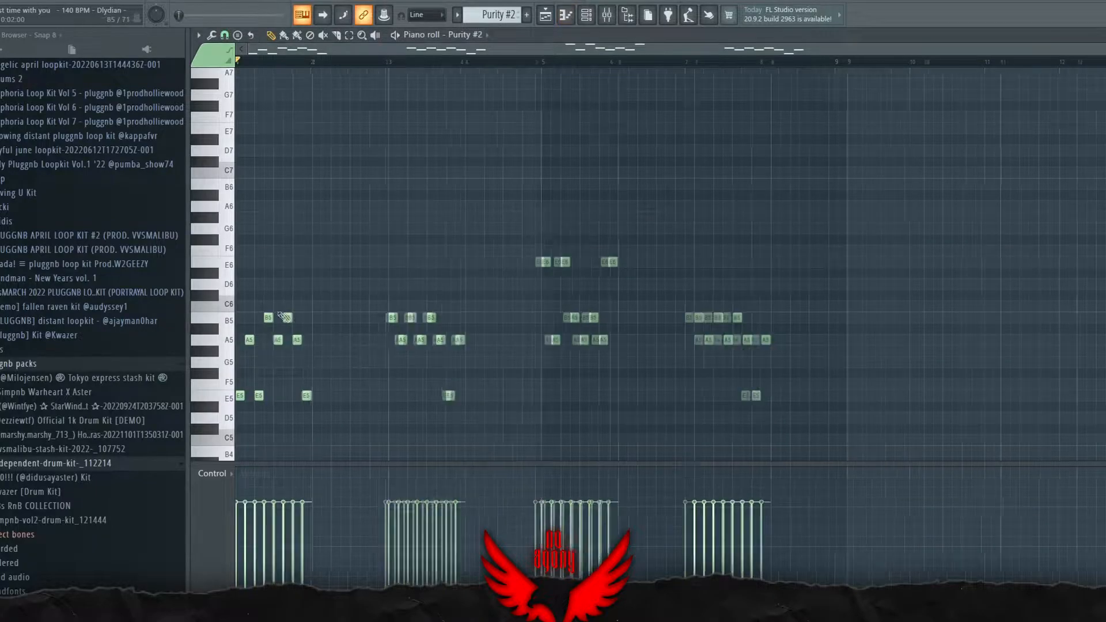
pyautogui.scroll(-1, 368, 172)
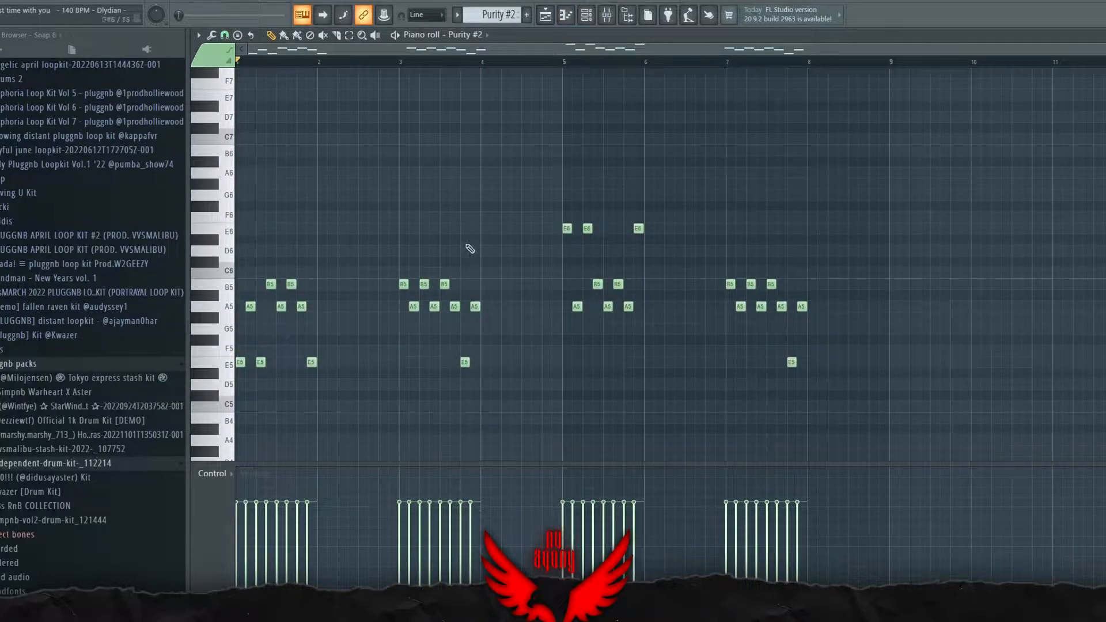
# Step: Return to the Purity #3 channel's notes in the piano roll and look closely at the first phrase
pyautogui.click(586, 15)
pyautogui.scroll(-1, 494, 17)
pyautogui.rightClick(242, 396)
pyautogui.click(314, 392)
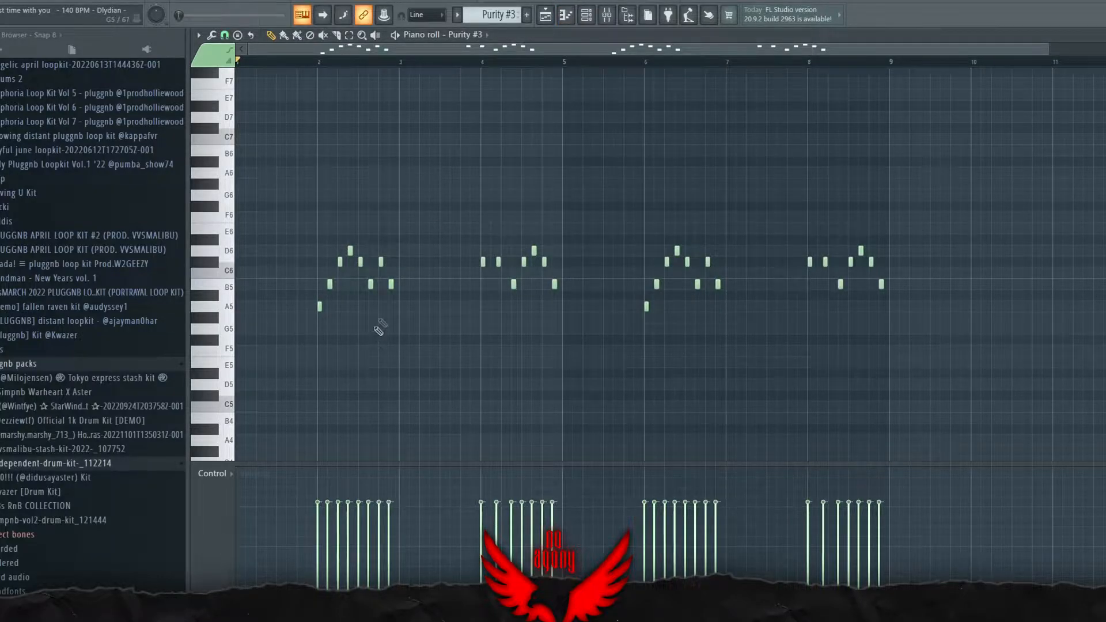
pyautogui.scroll(1, 351, 388)
pyautogui.scroll(5, 593, 370)
# Step: Keep the piano roll snap on Step and examine the note spacing of Purity #3 across the pattern
pyautogui.click(225, 34)
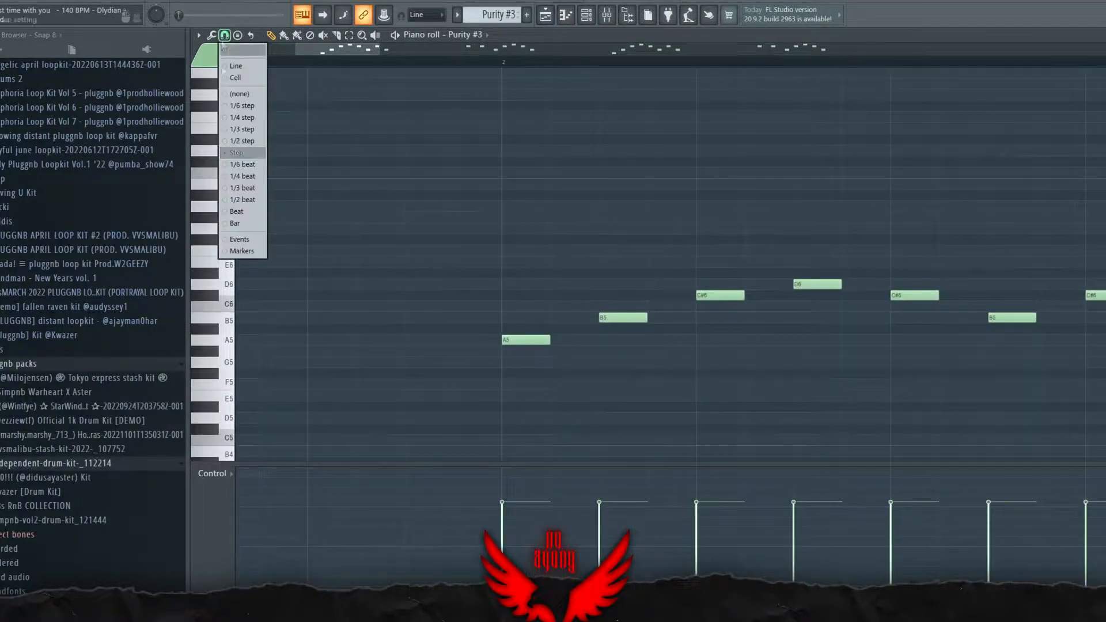
pyautogui.click(235, 154)
pyautogui.scroll(2, 524, 348)
pyautogui.scroll(-3, 490, 343)
pyautogui.scroll(-3, 529, 354)
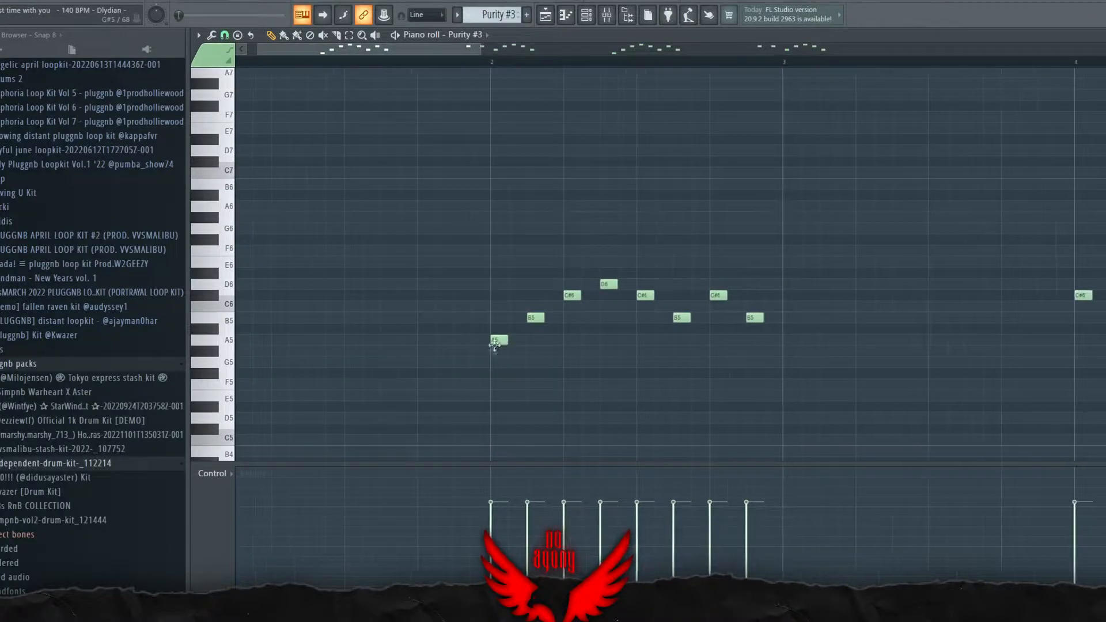
pyautogui.scroll(2, 536, 334)
pyautogui.scroll(-5, 553, 303)
pyautogui.scroll(-1, 527, 287)
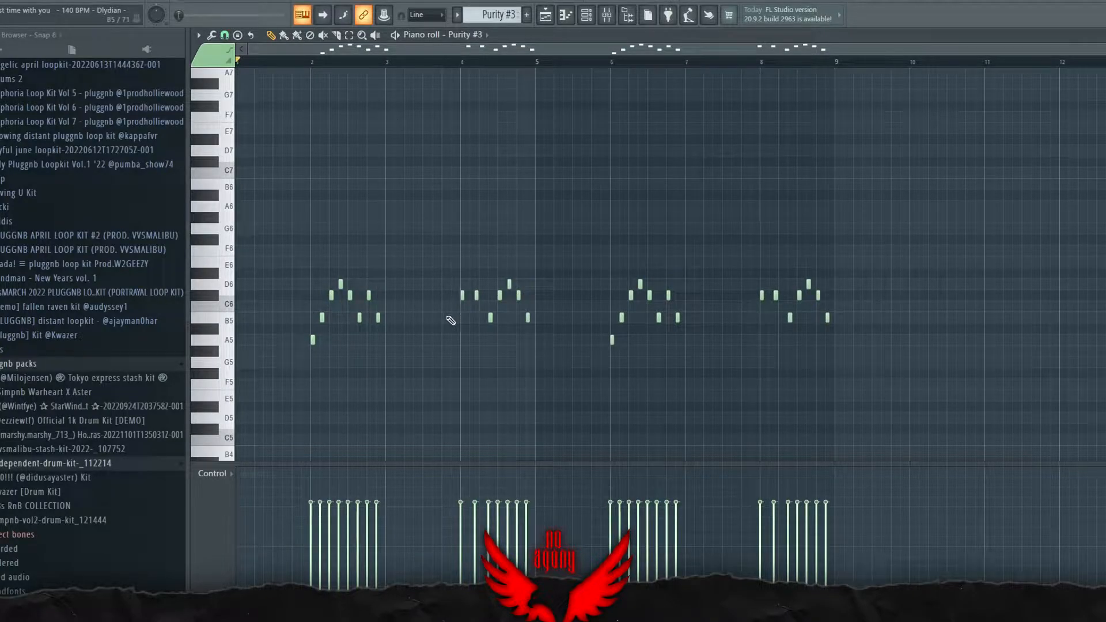
# Step: Inspect the Fruity Love Philter effect on the Purity #2 mixer track and close its window
pyautogui.press('F6')
pyautogui.press('F9')
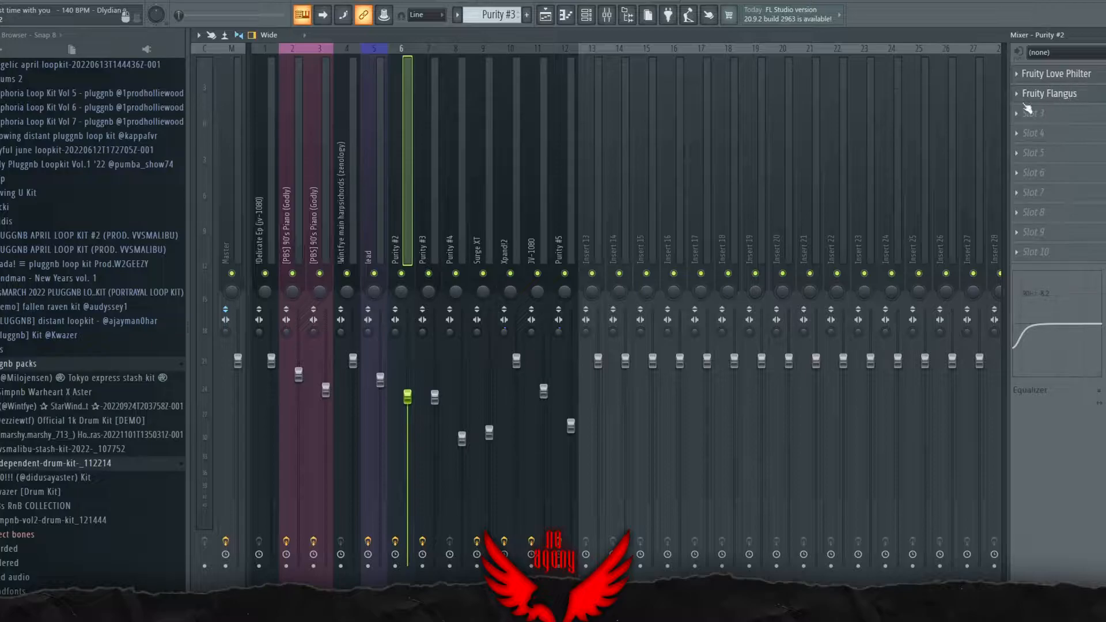
pyautogui.click(1036, 75)
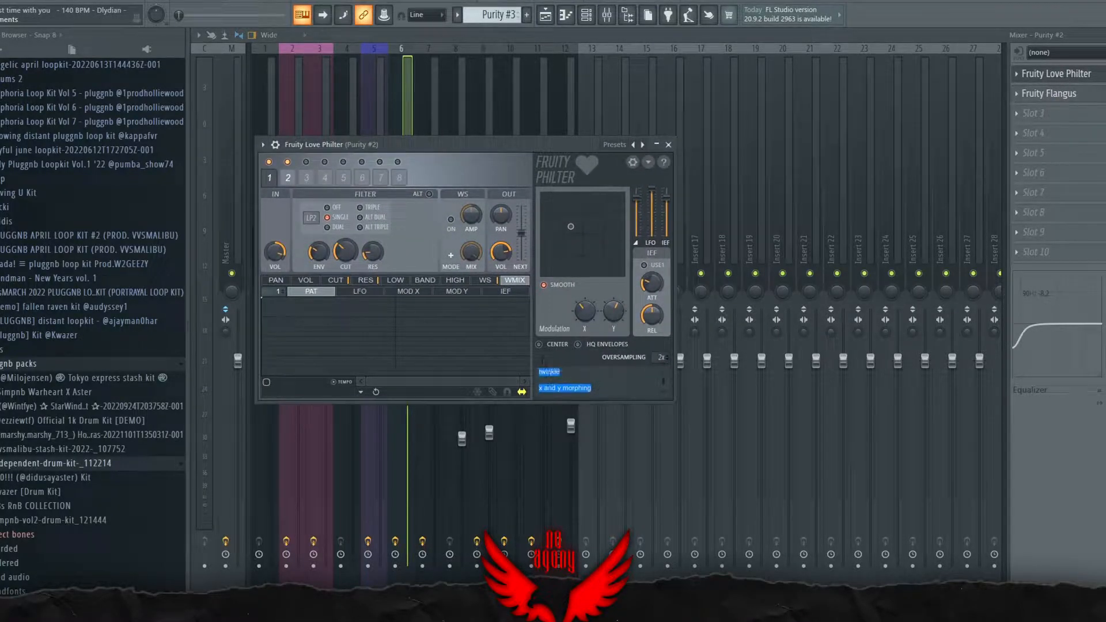
pyautogui.click(669, 144)
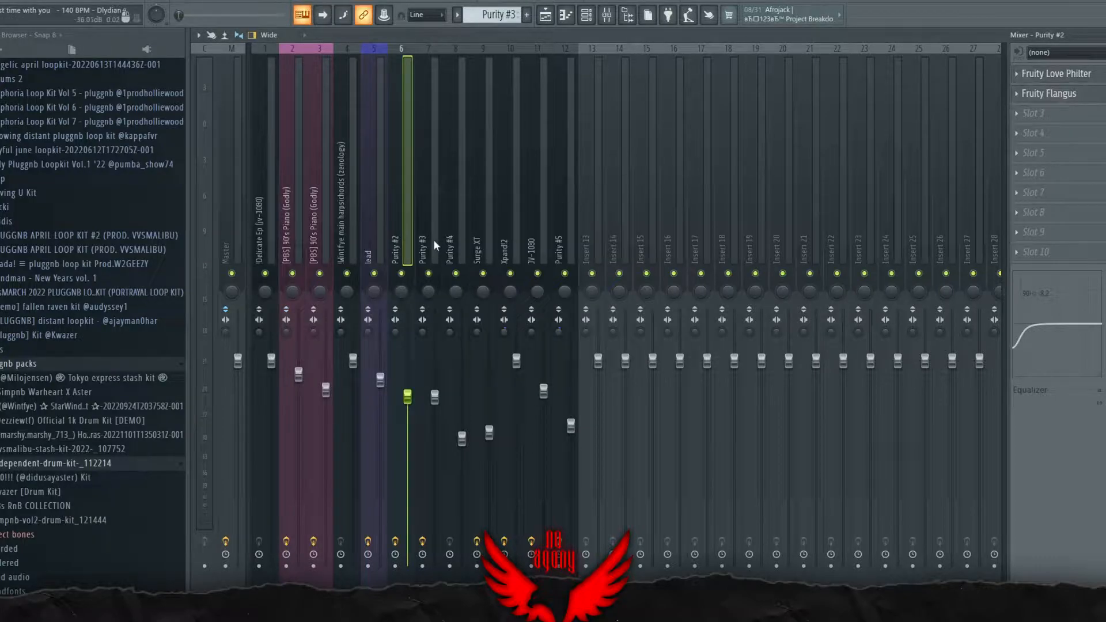
# Step: Compare the effect slots of the Purity #2 and Purity #3 mixer tracks
pyautogui.click(432, 242)
pyautogui.click(402, 253)
pyautogui.click(423, 252)
pyautogui.click(396, 256)
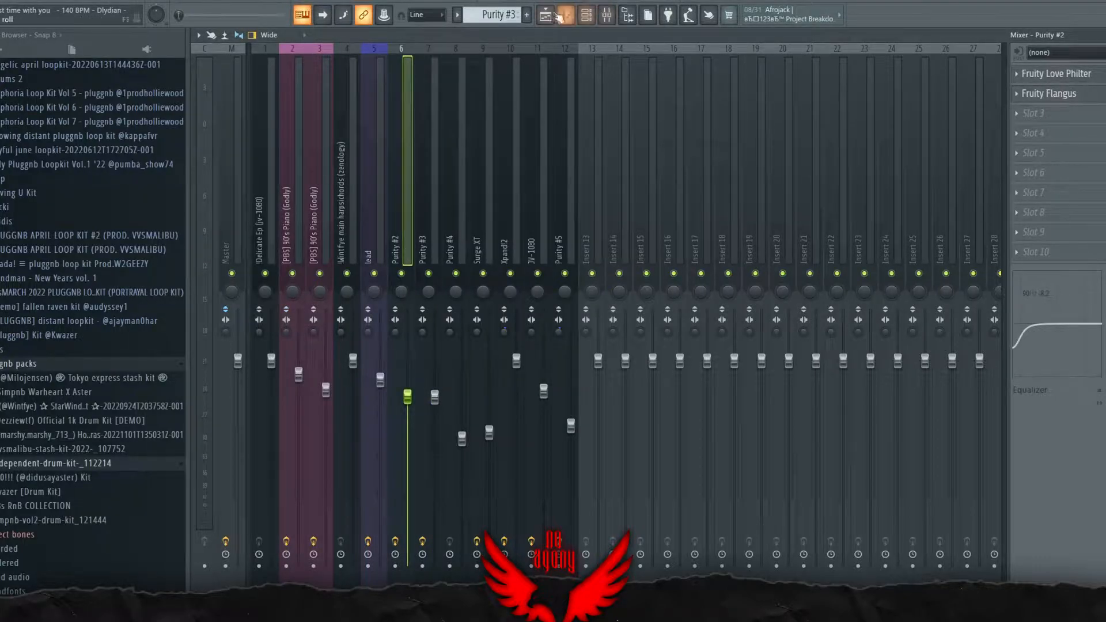
# Step: Open the Purity #4 instrument from the channel rack to view its preset, and close it
pyautogui.click(564, 16)
pyautogui.click(586, 16)
pyautogui.click(235, 412)
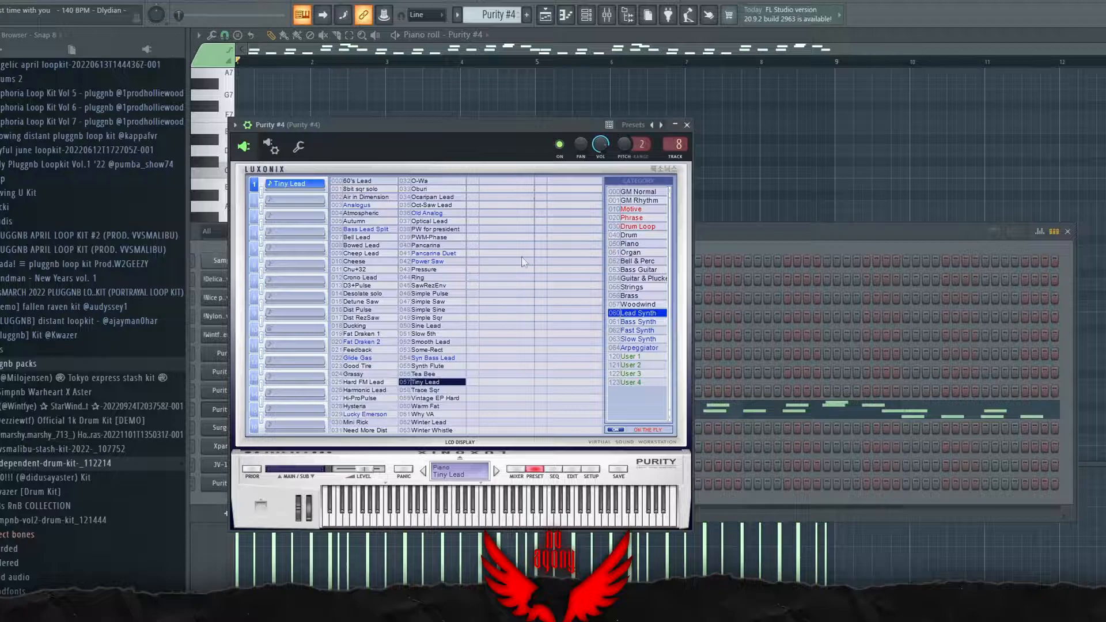
pyautogui.click(682, 125)
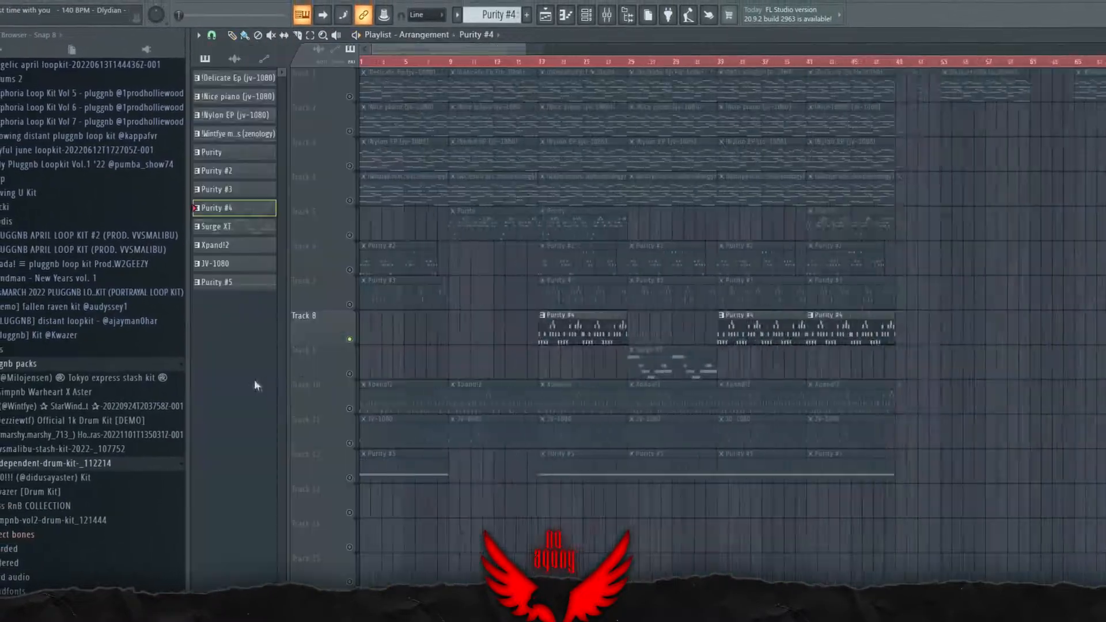
# Step: Review the soloed Purity #4 clips on playlist track 8 and open the clip at bar 17 in the piano roll
pyautogui.scroll(2, 494, 381)
pyautogui.scroll(-1, 494, 382)
pyautogui.scroll(1, 589, 320)
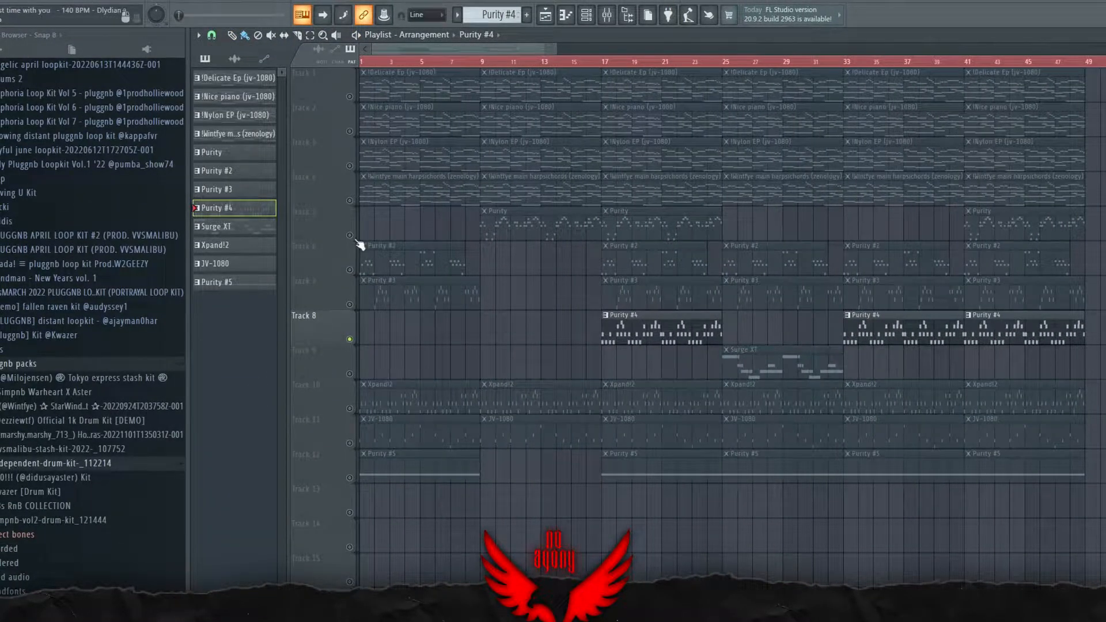
pyautogui.rightClick(350, 340)
pyautogui.scroll(-3, 704, 348)
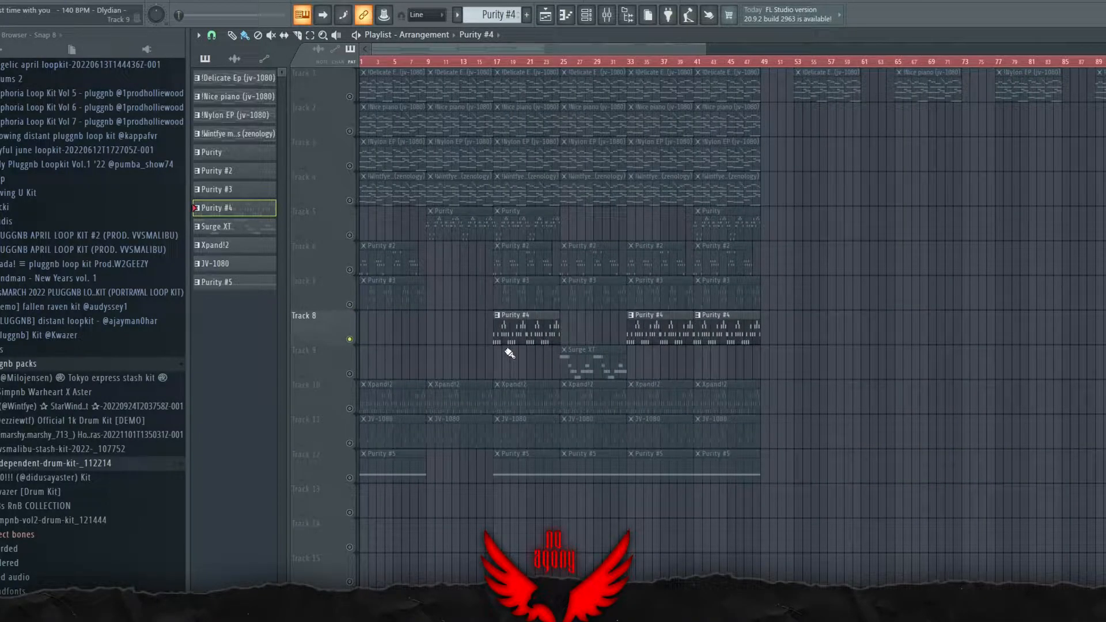
pyautogui.scroll(3, 483, 341)
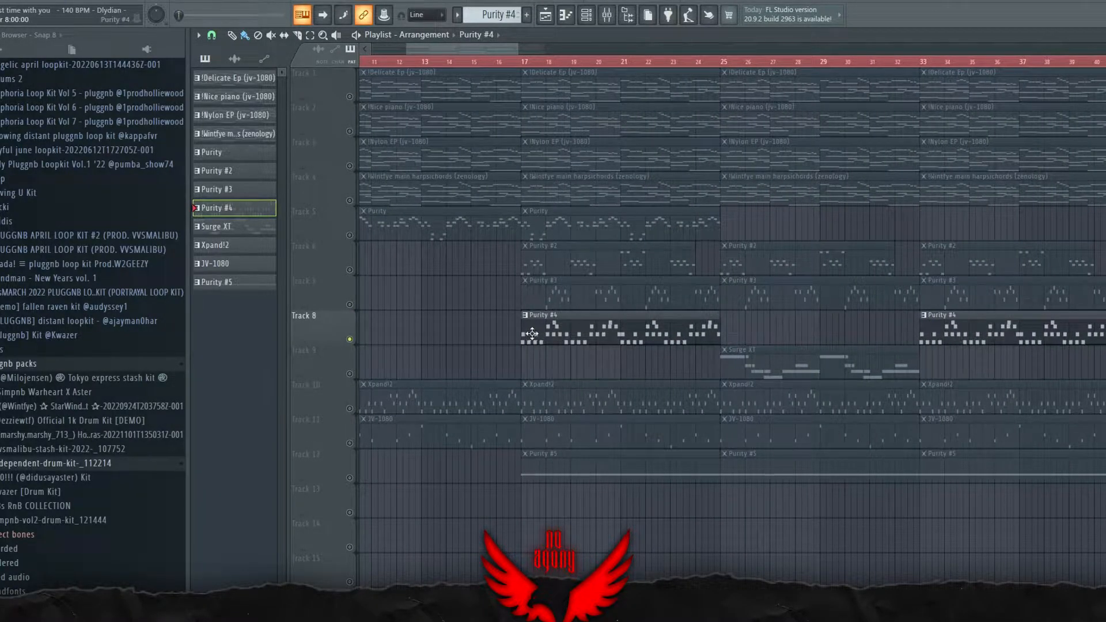
pyautogui.doubleClick(532, 333)
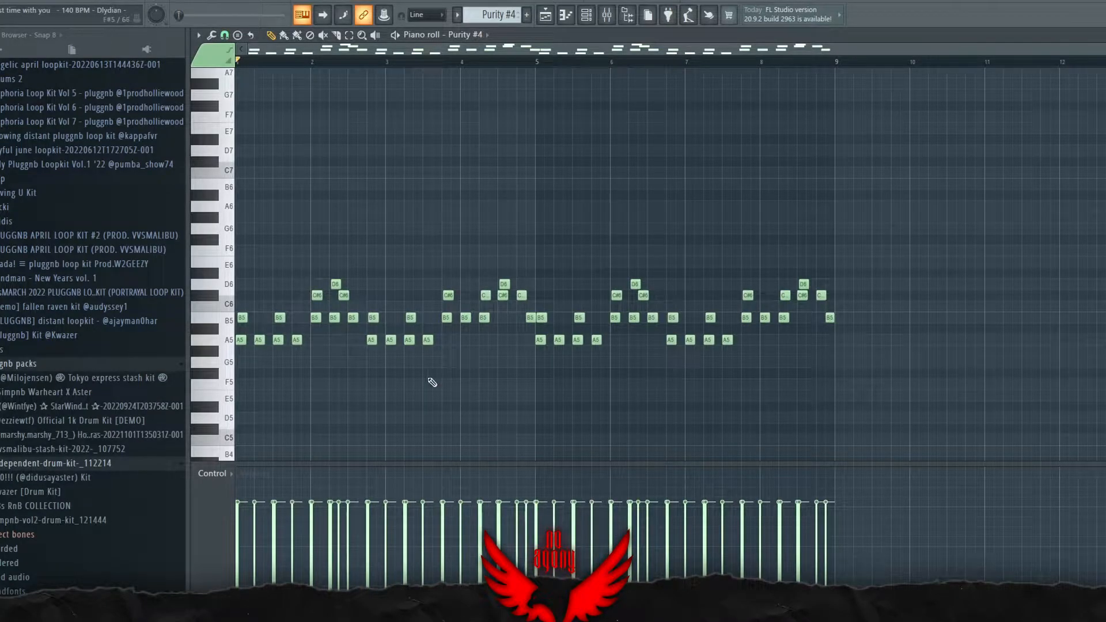
# Step: Set the piano roll snap to 1/4 step for the Purity #4 pattern
pyautogui.scroll(-2, 346, 368)
pyautogui.scroll(4, 245, 340)
pyautogui.scroll(4, 183, 303)
pyautogui.scroll(5, 238, 60)
pyautogui.click(224, 35)
pyautogui.click(243, 117)
# Step: Examine the slight offsets between the notes of Purity #4, from the opening bars across the full pattern
pyautogui.scroll(-3, 254, 267)
pyautogui.scroll(3, 239, 288)
pyautogui.scroll(-1, 239, 288)
pyautogui.moveTo(239, 288); pyautogui.dragTo(406, 249)
pyautogui.moveTo(378, 292)
pyautogui.mouseDown()
pyautogui.moveTo(318, 224)
pyautogui.moveTo(363, 269)
pyautogui.moveTo(263, 215)
pyautogui.moveTo(322, 285)
pyautogui.mouseUp()
pyautogui.scroll(-1, 403, 292)
pyautogui.scroll(1, 322, 286)
pyautogui.scroll(-1, 322, 285)
pyautogui.scroll(-1, 329, 290)
pyautogui.scroll(-4, 529, 265)
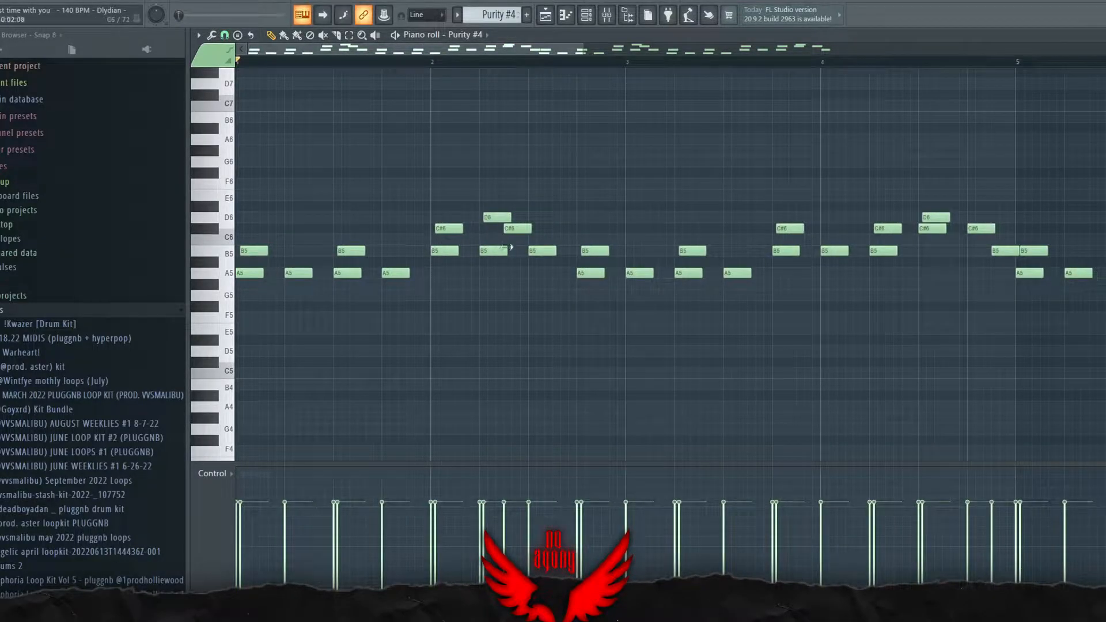
pyautogui.scroll(-3, 531, 271)
pyautogui.scroll(3, 588, 309)
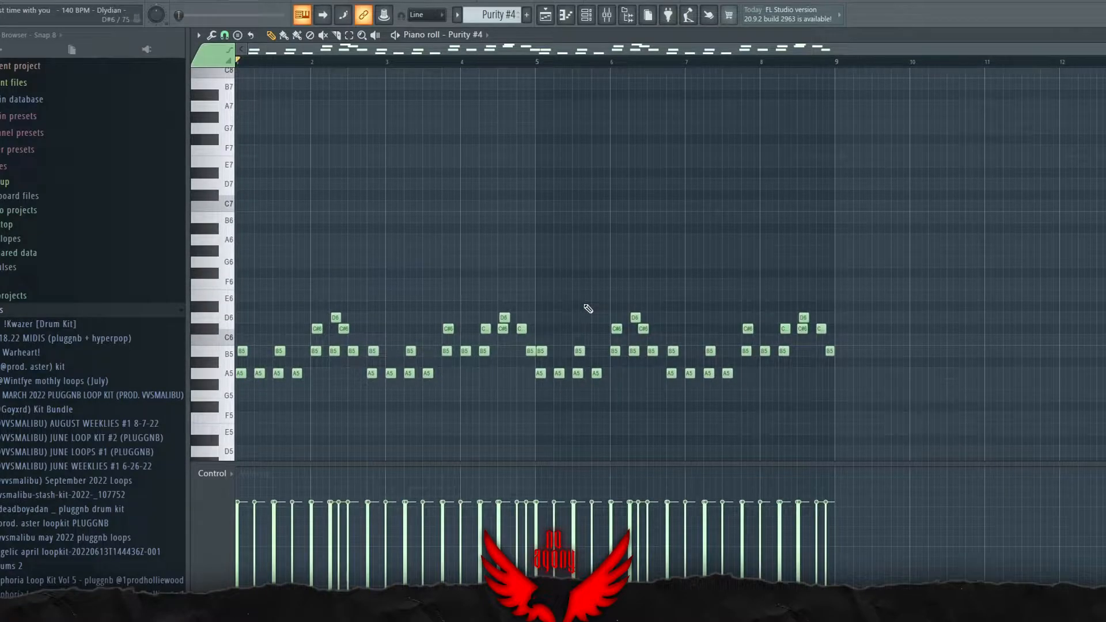
# Step: Check the Purity #4 mixer track for effects, and open the Surge XT clip on playlist track 9 in the piano roll
pyautogui.click(606, 15)
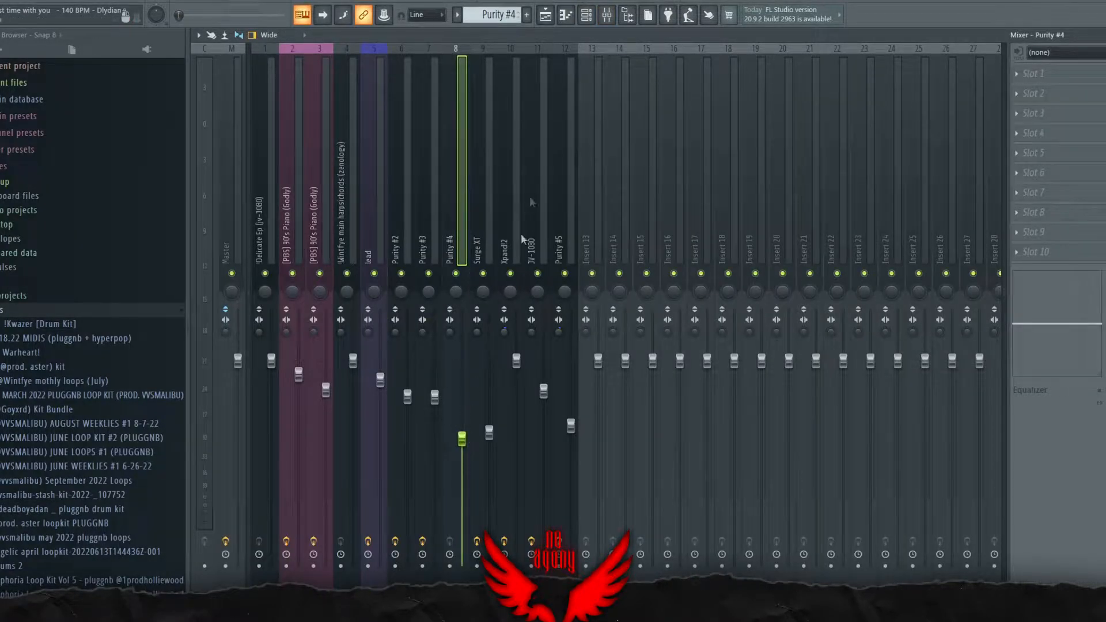
pyautogui.click(545, 15)
pyautogui.scroll(-5, 497, 323)
pyautogui.scroll(3, 365, 343)
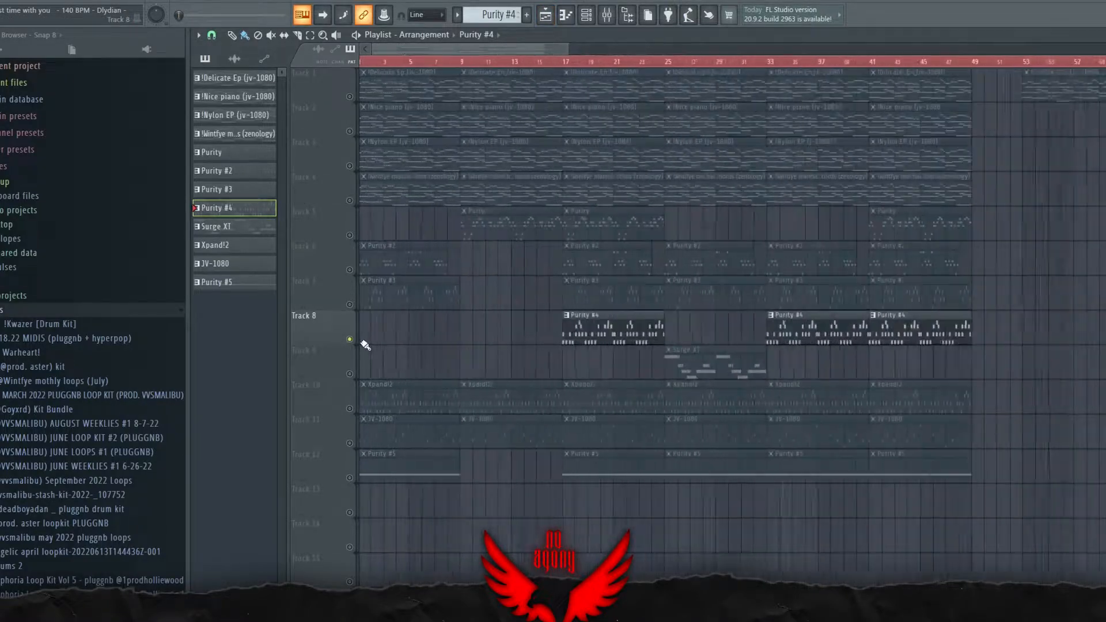
pyautogui.scroll(1, 369, 343)
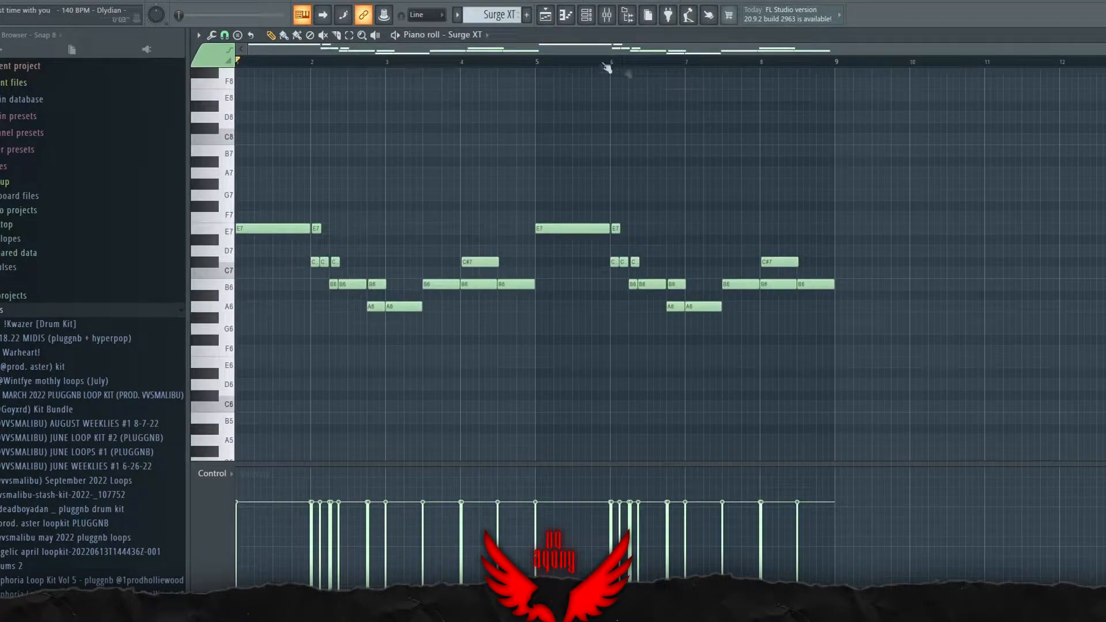
# Step: Open the Surge XT instrument and inspect its loaded patch in the patch browser
pyautogui.click(594, 23)
pyautogui.click(236, 429)
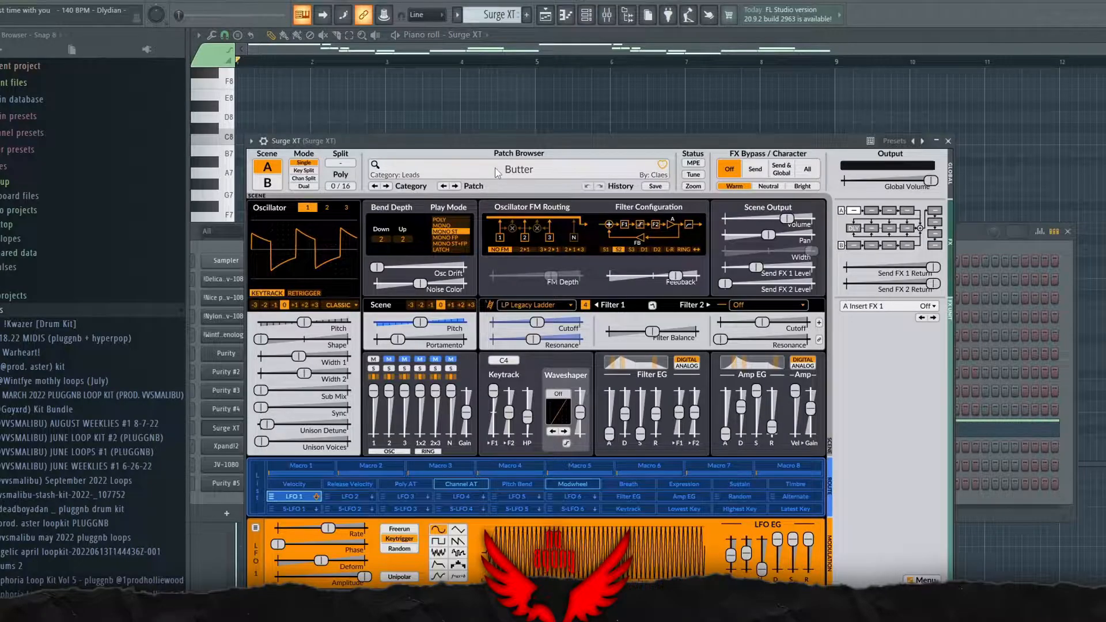
pyautogui.click(495, 168)
pyautogui.moveTo(406, 282)
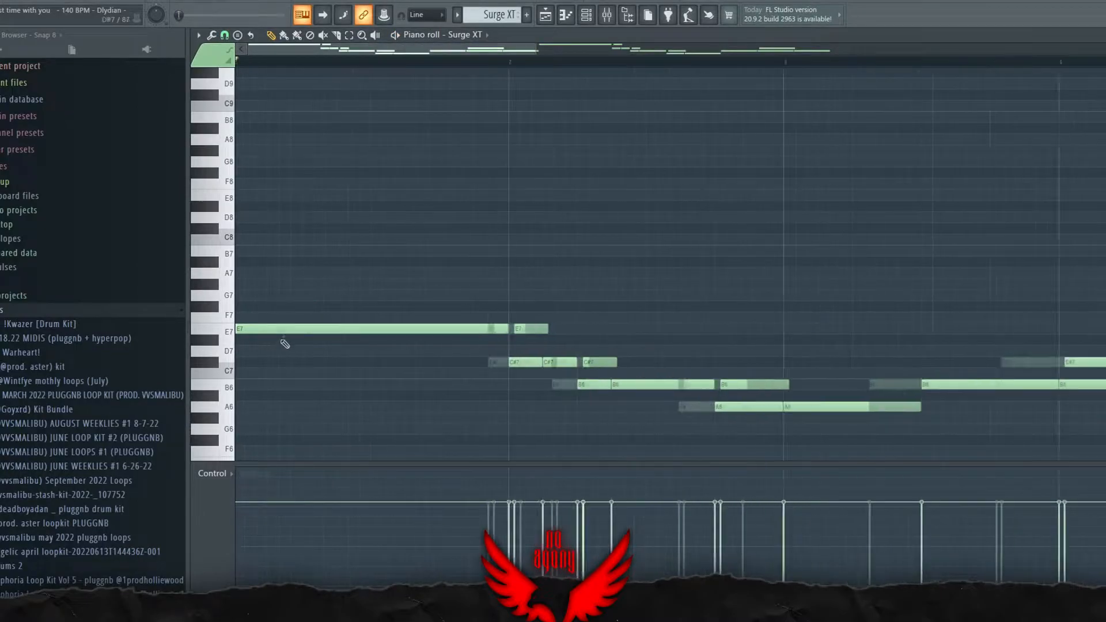
# Step: Examine the note lengths and offsets of the Surge XT pattern in the piano roll
pyautogui.click(230, 38)
pyautogui.click(231, 37)
pyautogui.scroll(3, 563, 343)
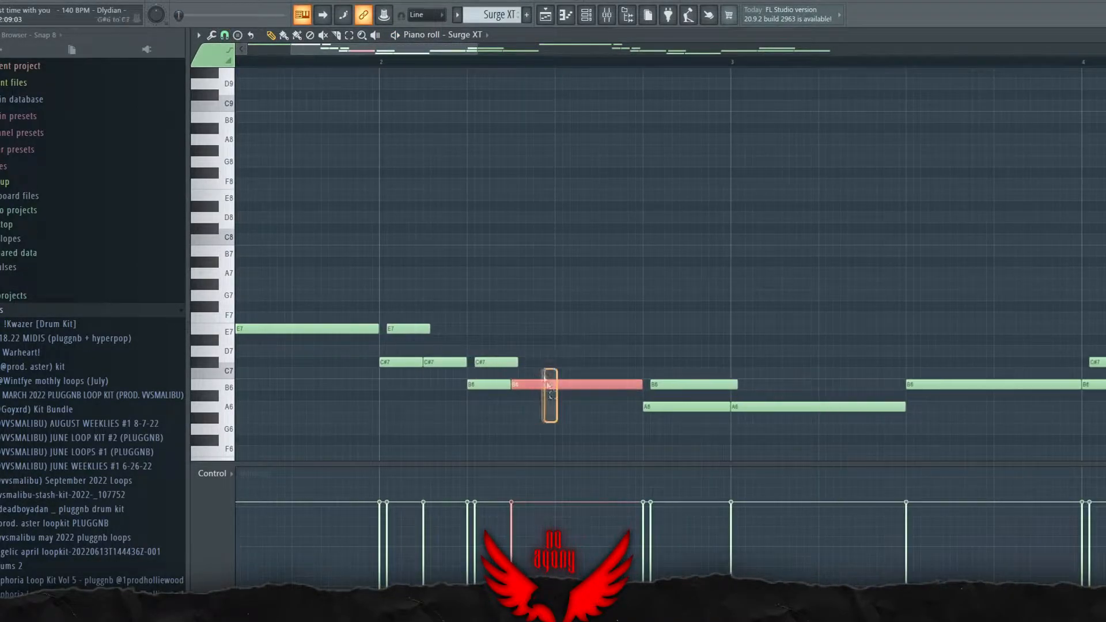
pyautogui.scroll(-3, 529, 409)
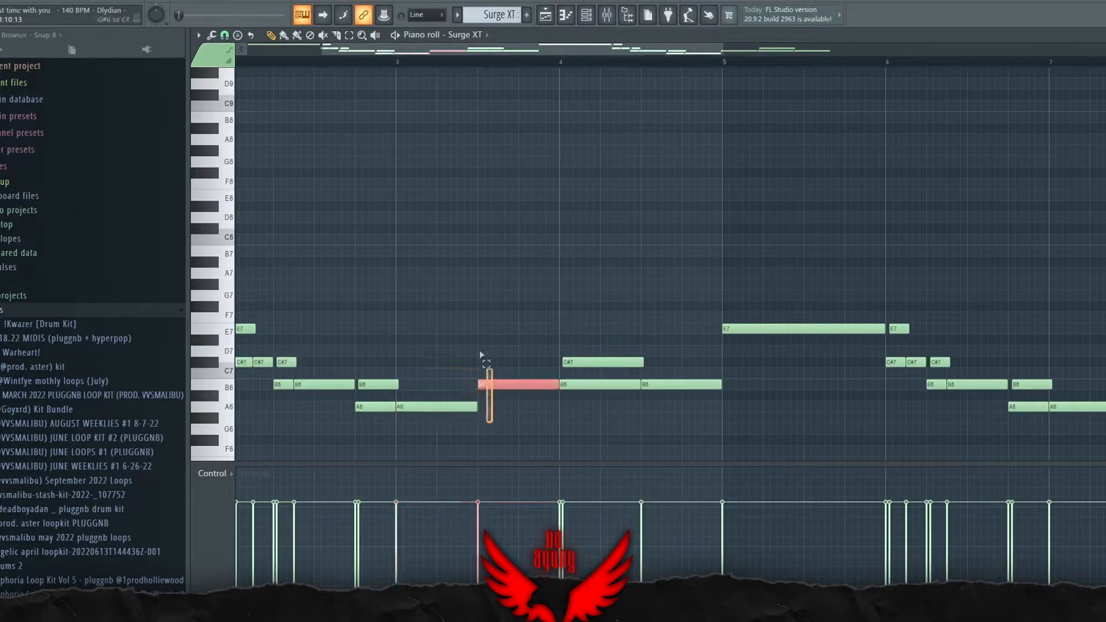
pyautogui.moveTo(493, 423); pyautogui.dragTo(334, 314)
# Step: Unmute playlist tracks 5 to 8 alongside the Surge XT track
pyautogui.press('F5')
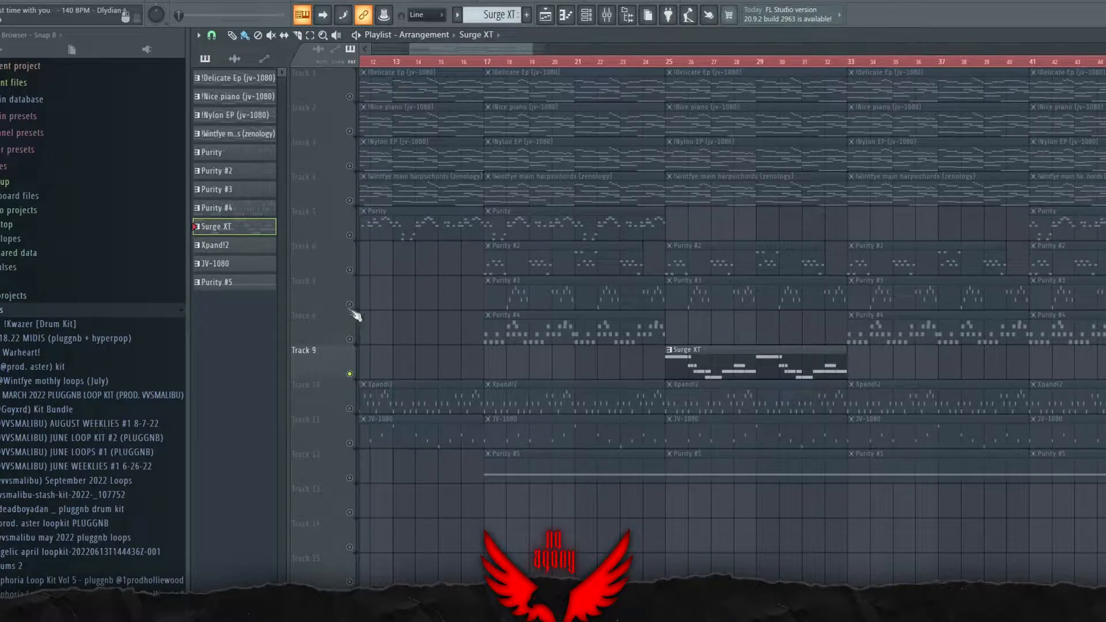
pyautogui.scroll(-5, 632, 381)
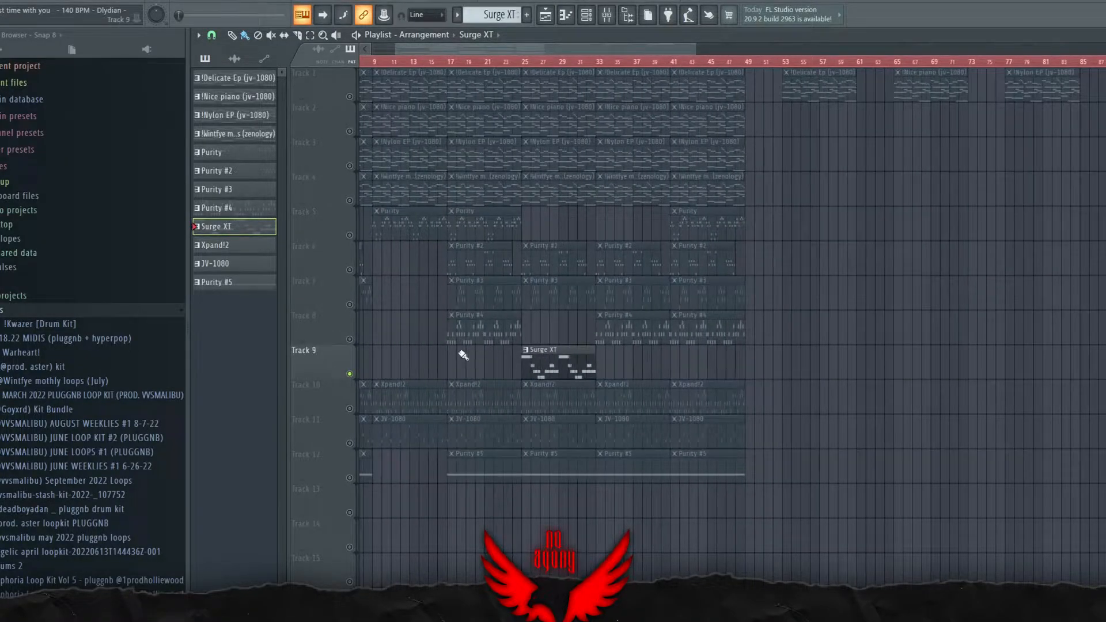
pyautogui.scroll(-5, 637, 377)
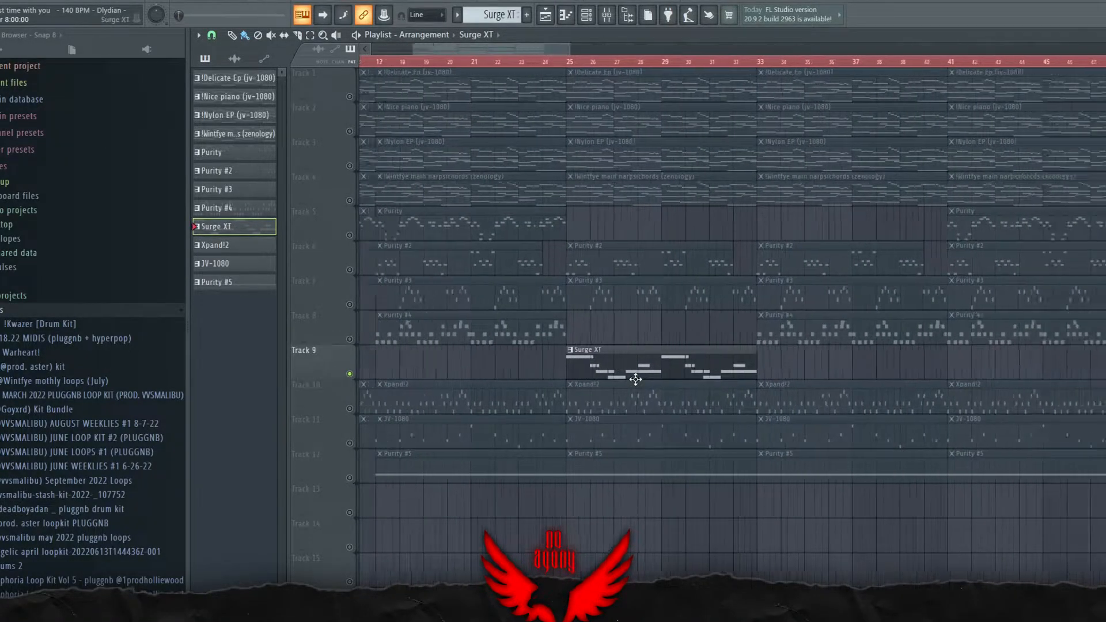
pyautogui.scroll(5, 496, 374)
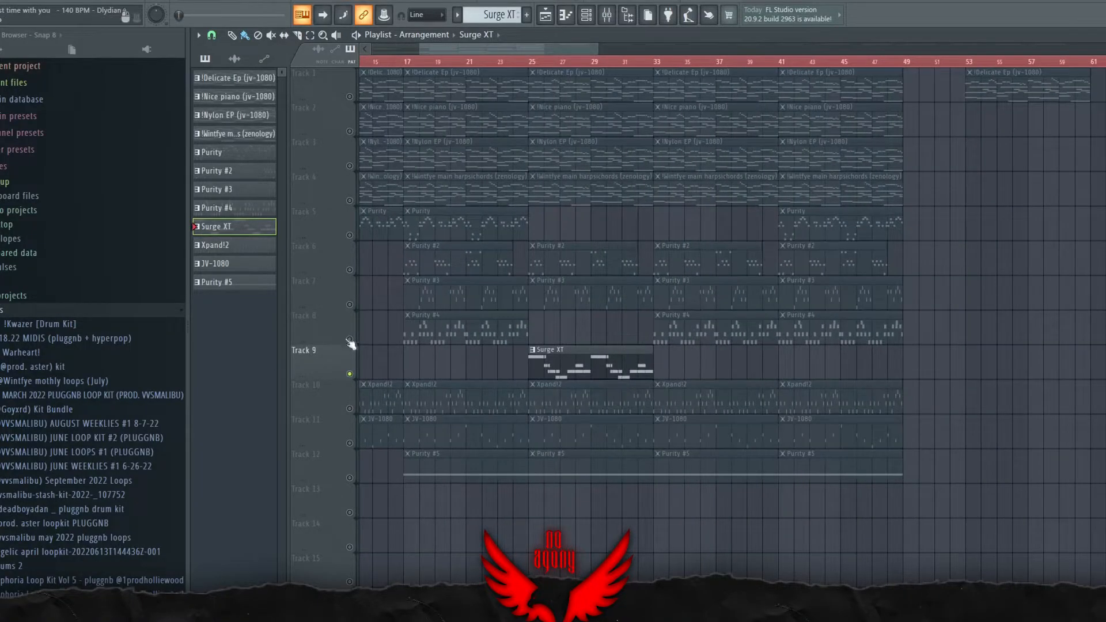
pyautogui.moveTo(350, 339); pyautogui.dragTo(351, 270)
pyautogui.scroll(1, 576, 363)
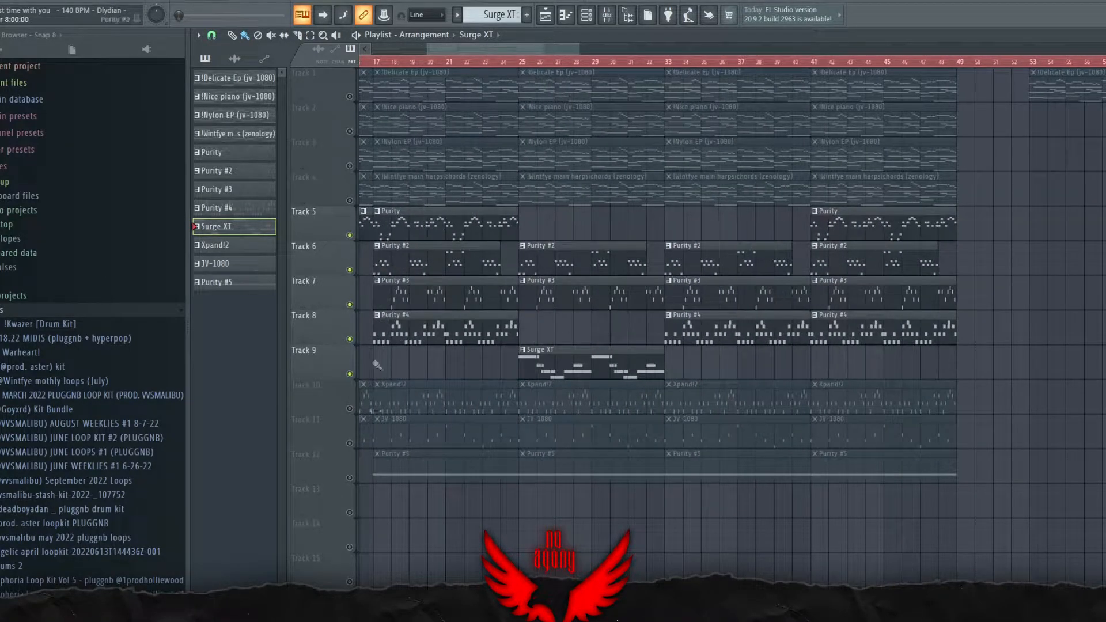
# Step: Open the Surge XT clip, transpose all its notes down two octaves, and return them to their original octave
pyautogui.doubleClick(599, 364)
pyautogui.hotkey('ctrl', 'a')
pyautogui.hotkey('ctrl', 'Up')
pyautogui.scroll(2, 876, 299)
pyautogui.scroll(3, 576, 299)
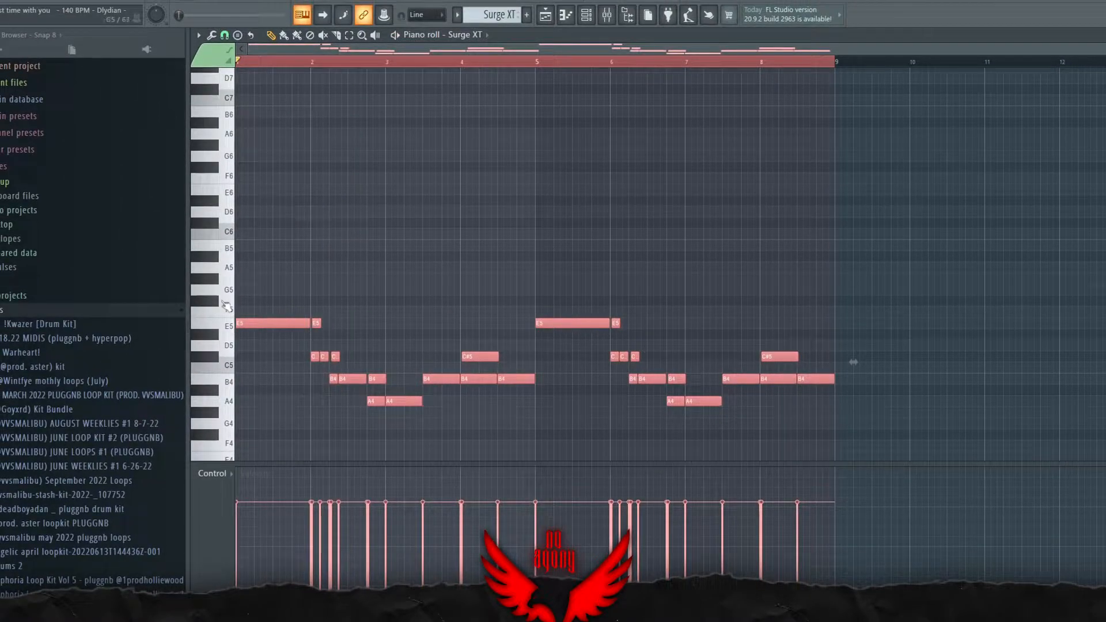
pyautogui.hotkey('ctrl', 'Up')
pyautogui.scroll(7, 743, 324)
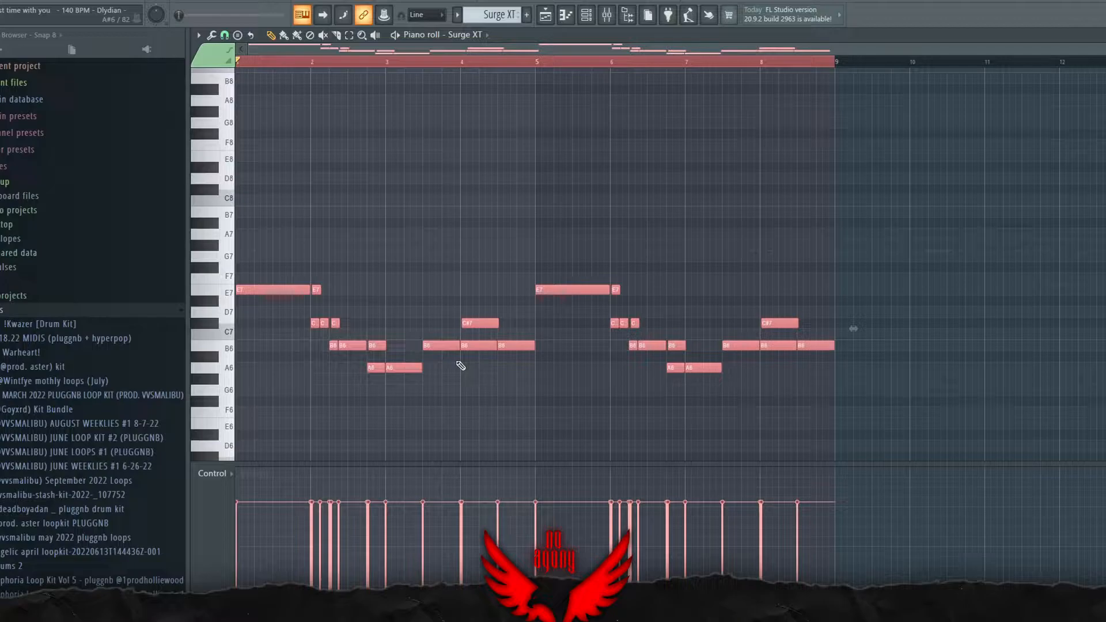
# Step: Return to the playlist and solo track 10 with the Xpand!2 clips
pyautogui.click(545, 15)
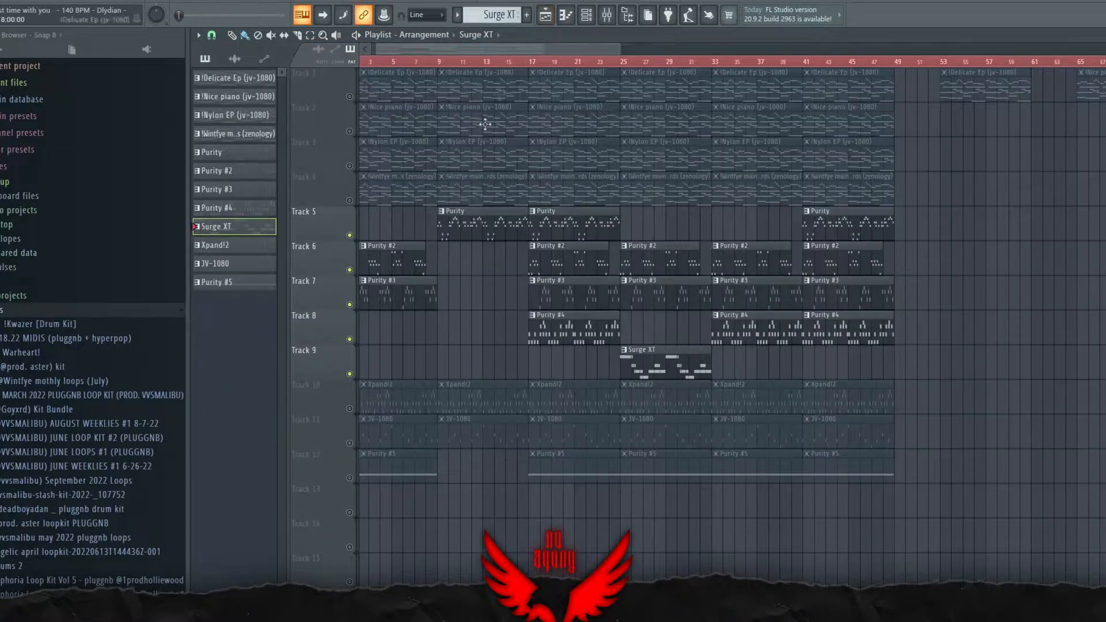
pyautogui.rightClick(349, 408)
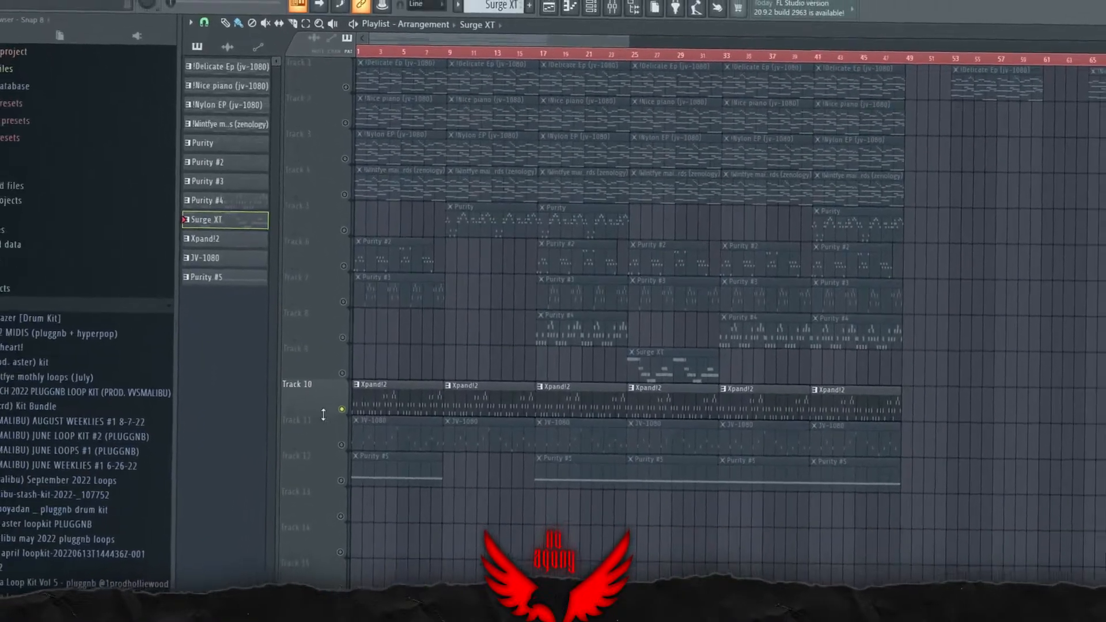
# Step: Open the Xpand!2 clip on track 10, check the preset loaded in its instrument, and close the instrument window
pyautogui.scroll(5, 400, 411)
pyautogui.scroll(-3, 403, 409)
pyautogui.doubleClick(412, 408)
pyautogui.scroll(-6, 542, 153)
pyautogui.click(588, 17)
pyautogui.click(240, 451)
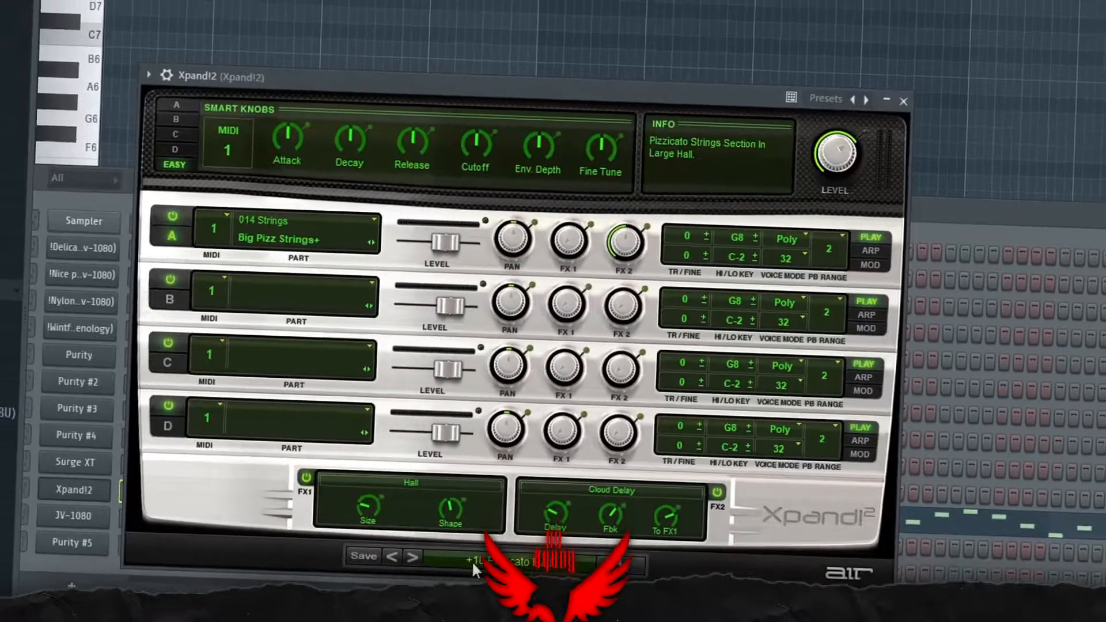
pyautogui.click(903, 101)
pyautogui.click(1069, 232)
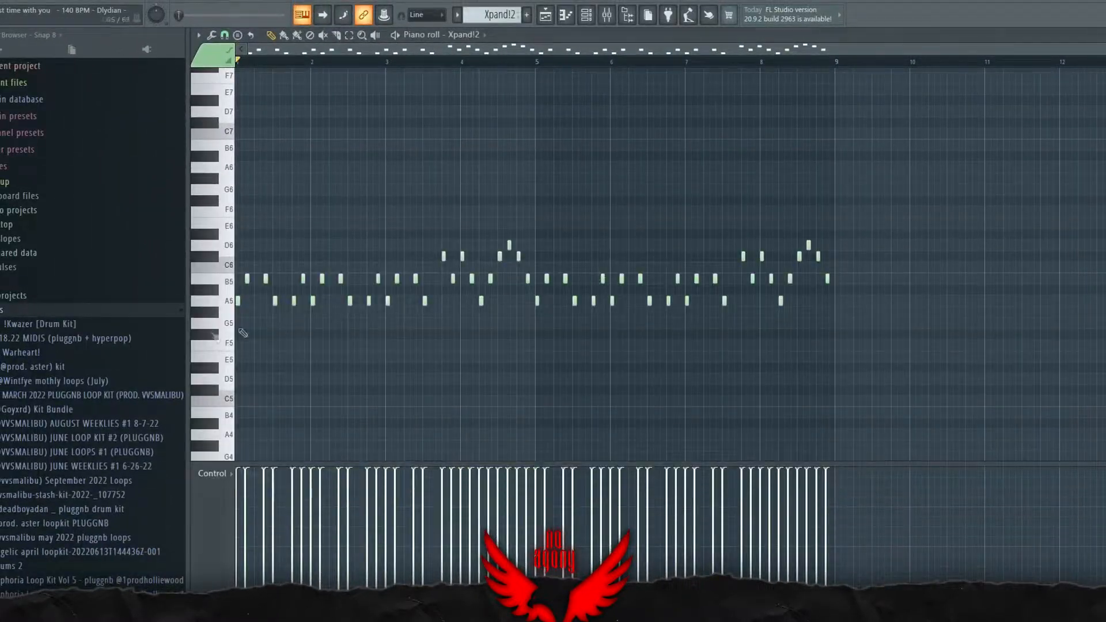
# Step: Play the Xpand!2 pattern in the piano roll, select its notes, and view the effects on its mixer insert
pyautogui.scroll(4, 230, 254)
pyautogui.press('space')
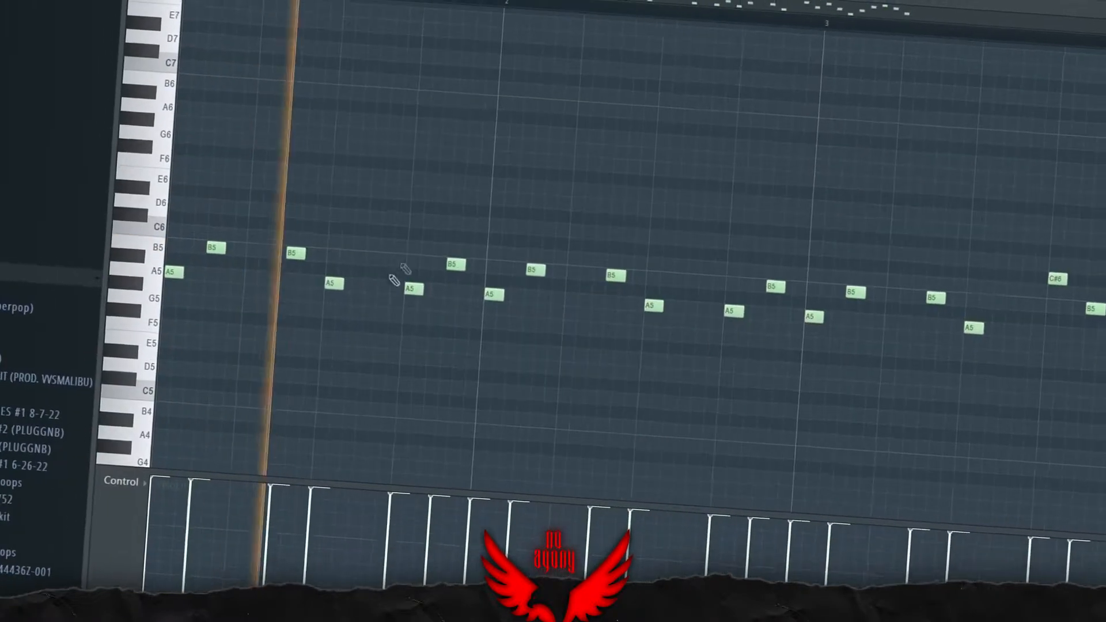
pyautogui.scroll(-2, 440, 291)
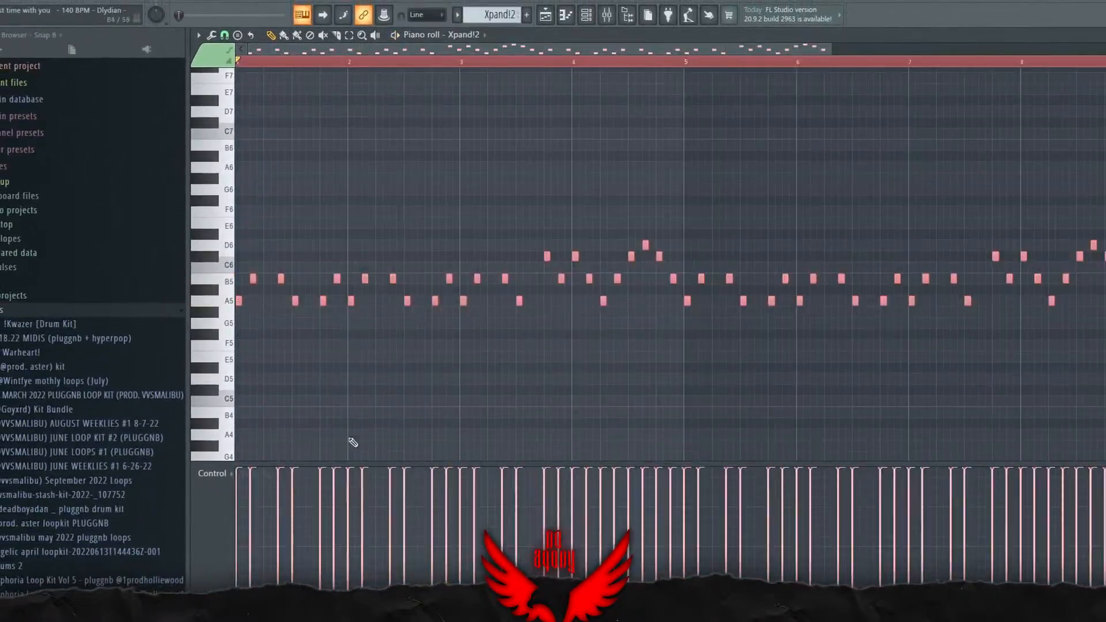
pyautogui.scroll(-2, 518, 206)
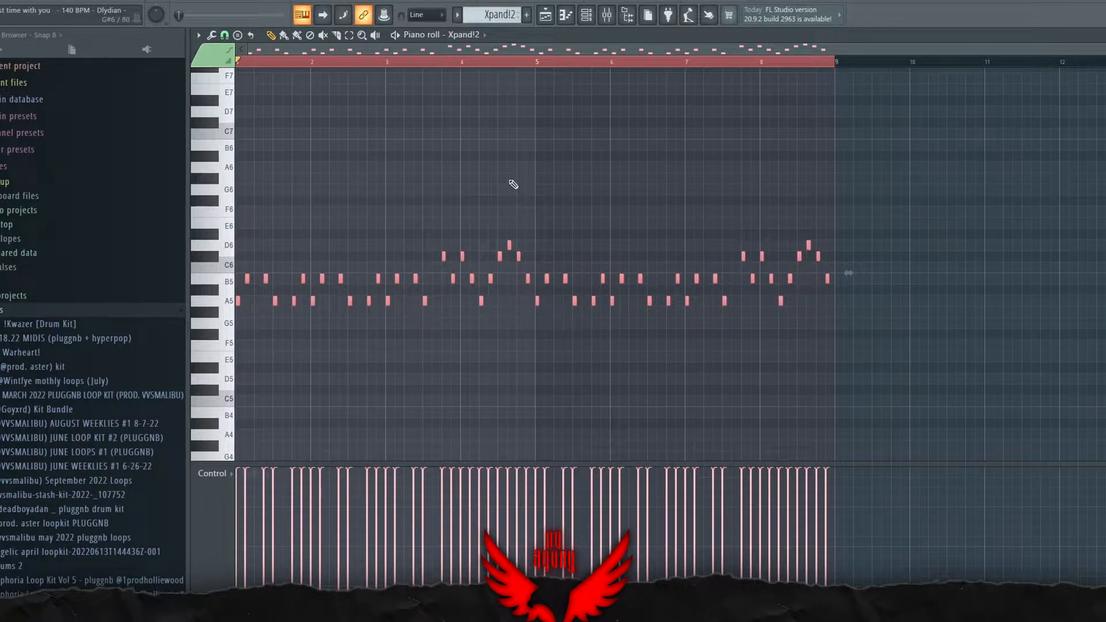
pyautogui.click(607, 16)
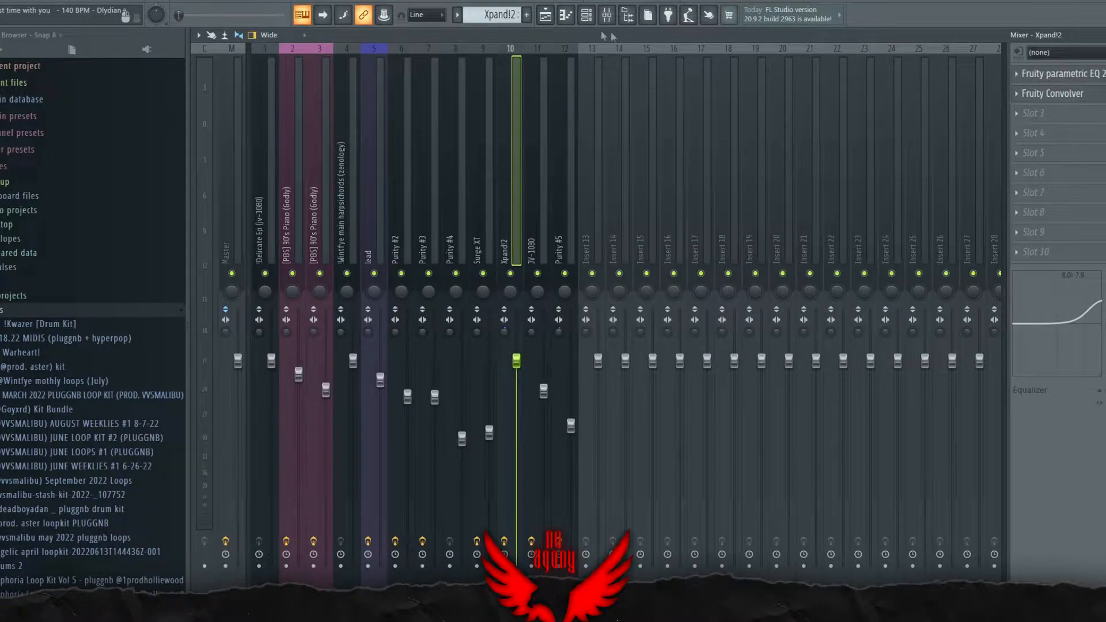
# Step: Open the JV-1080 clip from the playlist and bring up its instrument from the channel rack
pyautogui.click(545, 15)
pyautogui.doubleClick(522, 429)
pyautogui.click(595, 18)
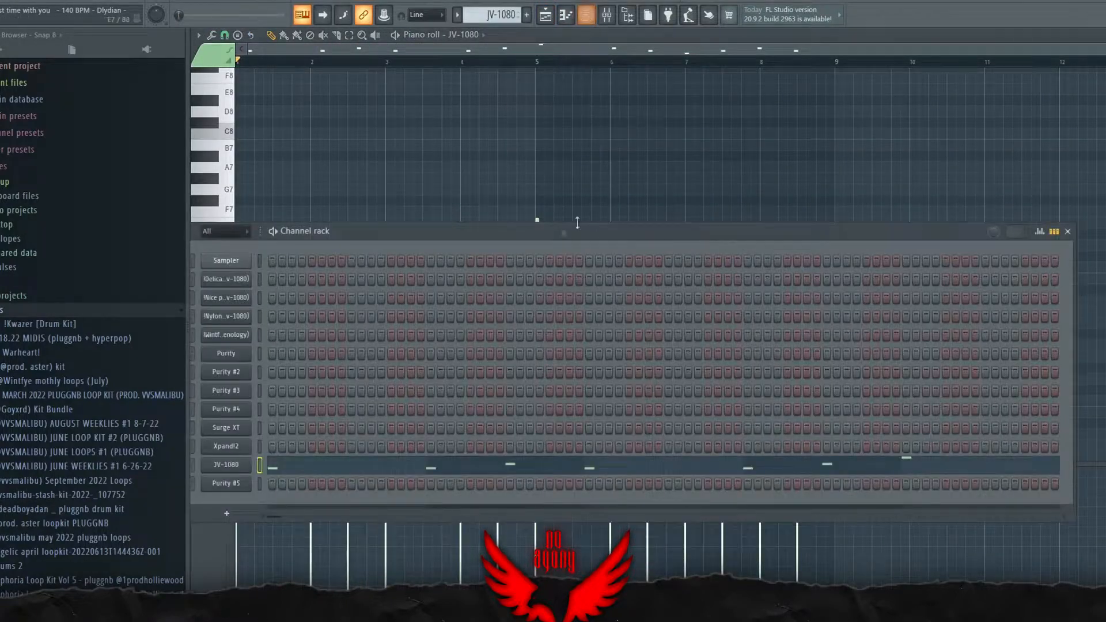
pyautogui.moveTo(493, 225); pyautogui.dragTo(584, 143)
pyautogui.click(322, 383)
# Step: Play the JV-1080 pattern, select its notes, and view the effects on its mixer insert
pyautogui.press('space')
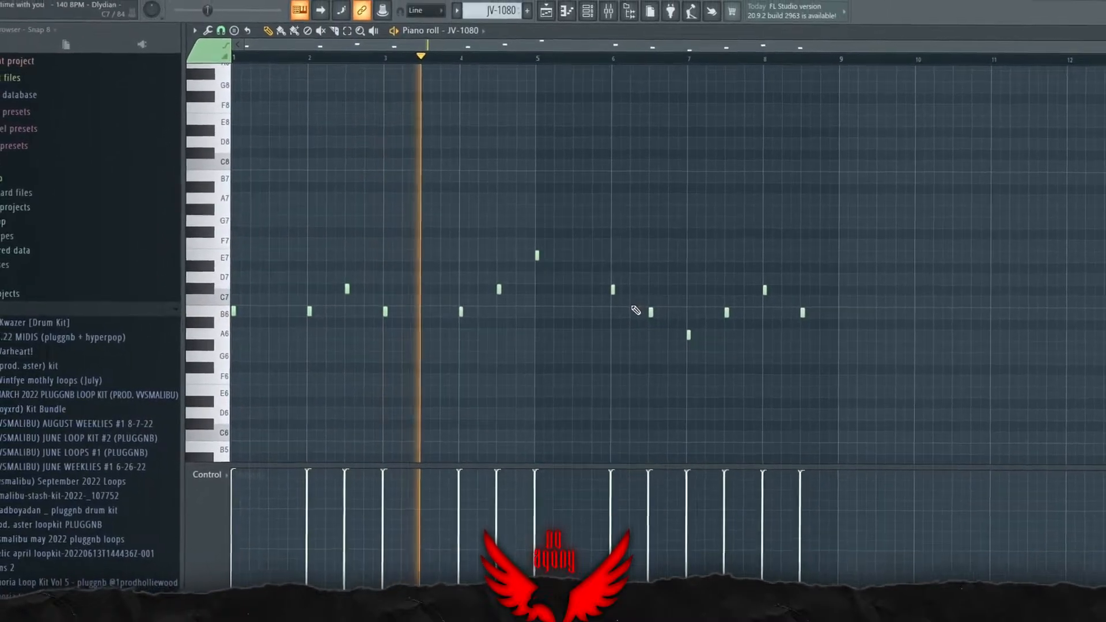
pyautogui.moveTo(922, 395); pyautogui.dragTo(61, 131)
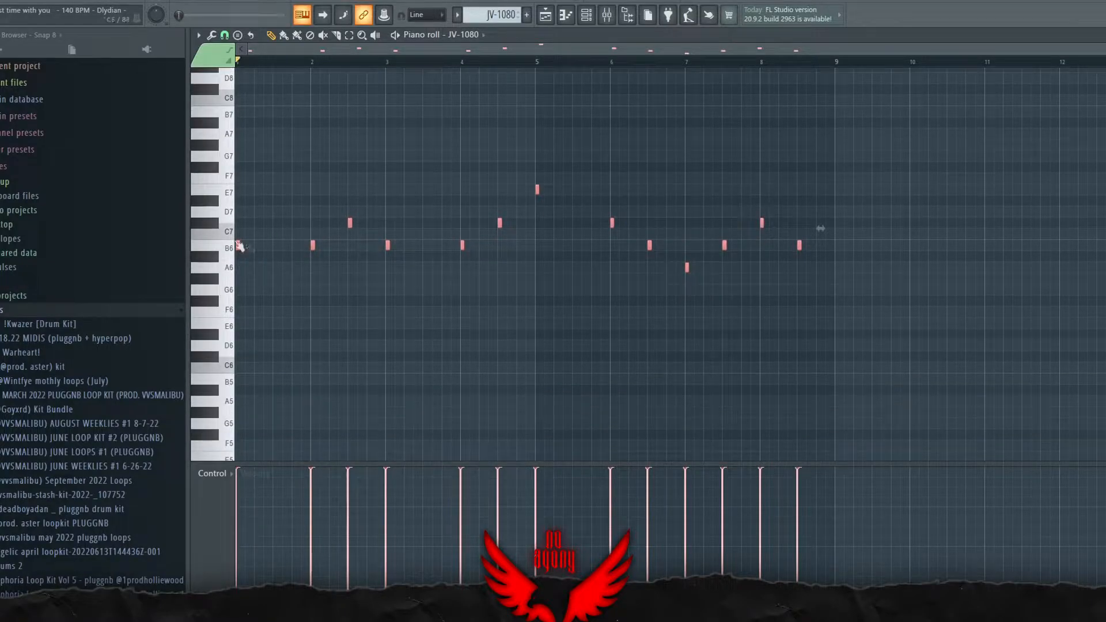
pyautogui.scroll(2, 240, 273)
pyautogui.scroll(2, 327, 309)
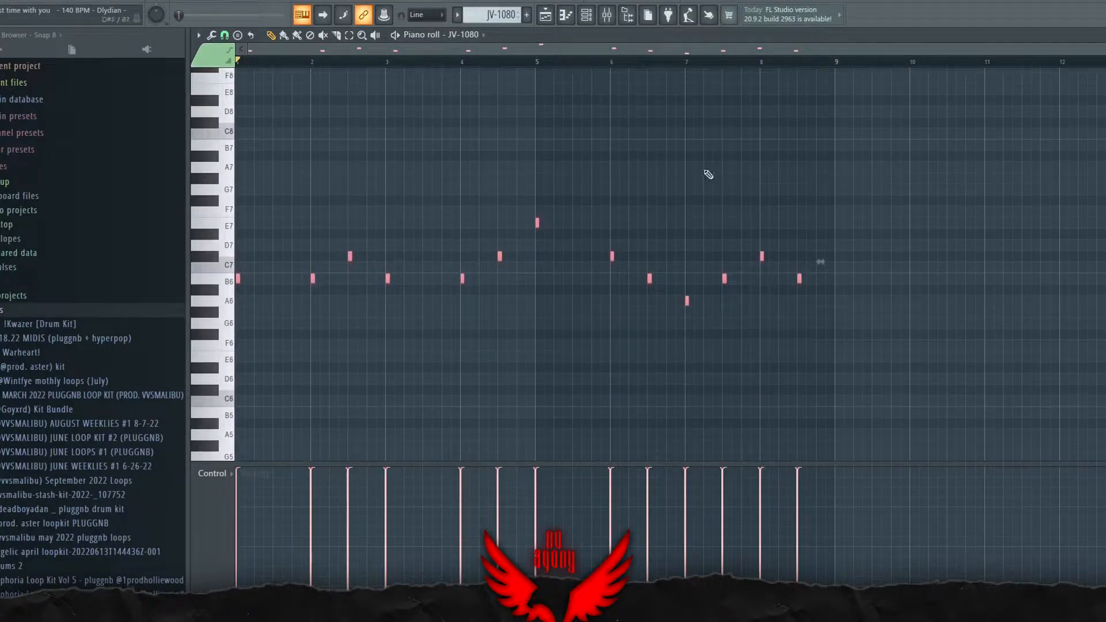
pyautogui.click(605, 14)
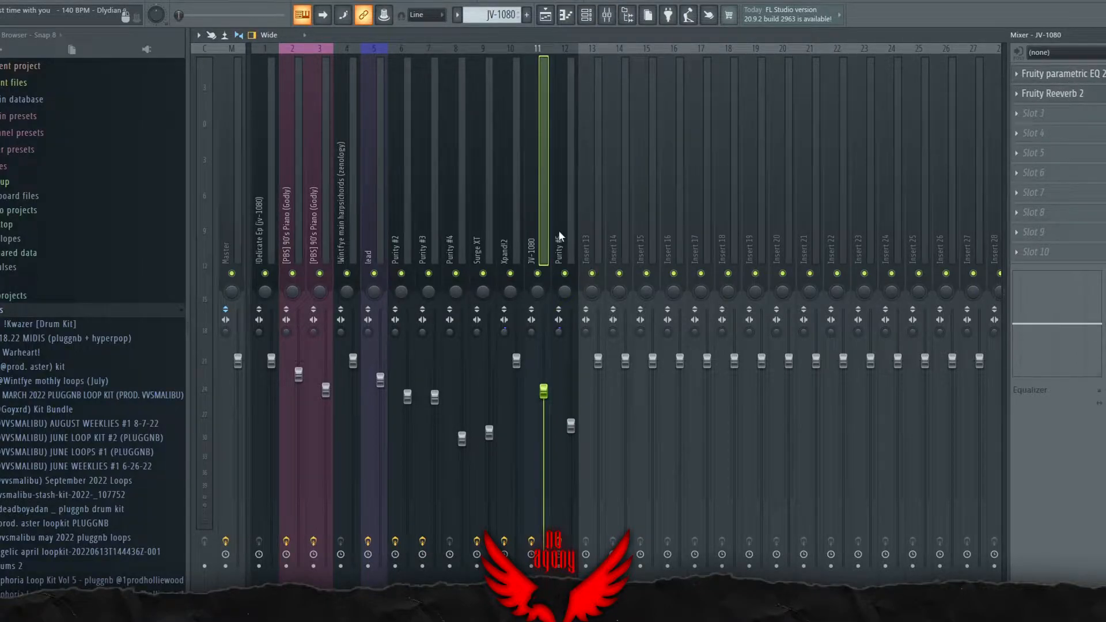
# Step: Open the Purity #5 clip on track 12 and check which strings preset its instrument uses
pyautogui.click(546, 15)
pyautogui.scroll(-2, 483, 227)
pyautogui.doubleClick(366, 296)
pyautogui.scroll(3, 697, 278)
pyautogui.scroll(-4, 576, 219)
pyautogui.scroll(2, 389, 134)
pyautogui.press('F6')
pyautogui.moveTo(364, 162); pyautogui.dragTo(439, 133)
pyautogui.click(236, 386)
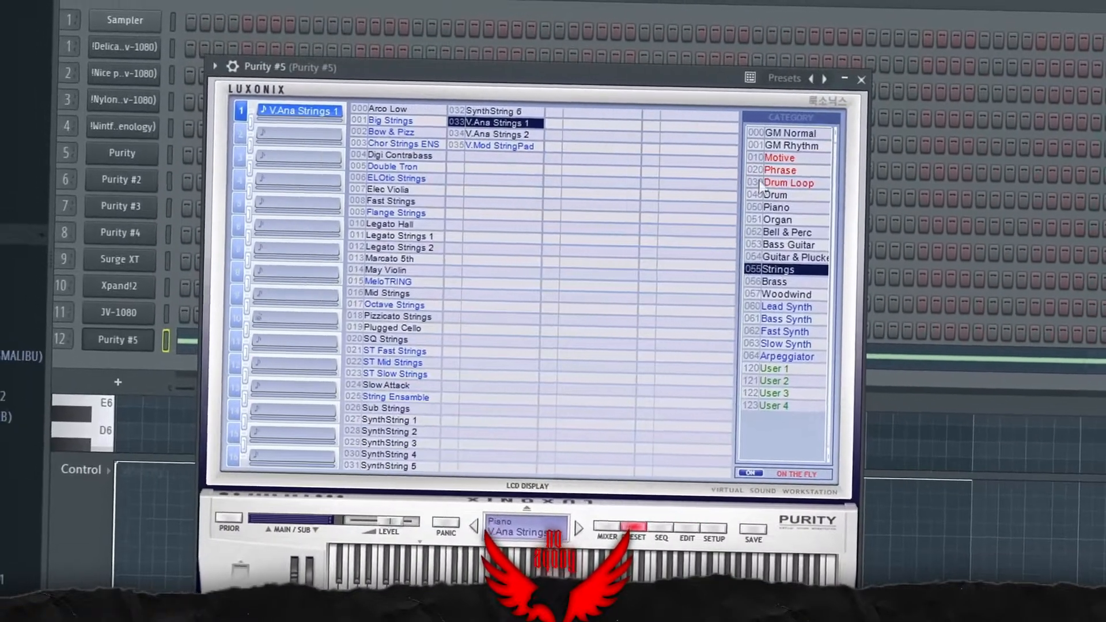
pyautogui.click(861, 80)
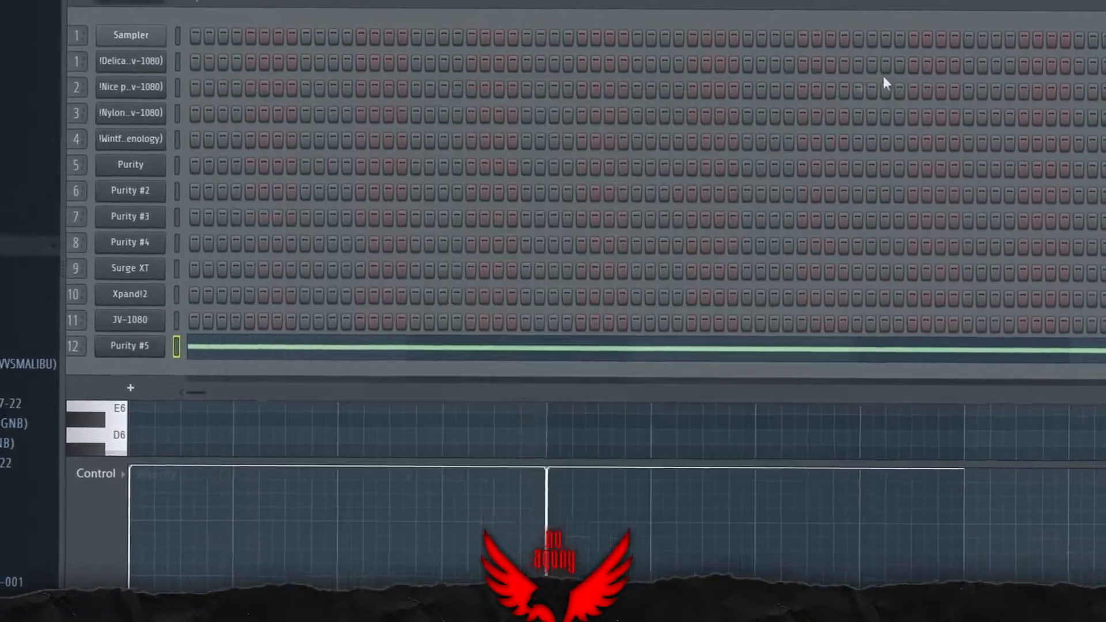
# Step: Play the sustained Purity #5 pattern in the piano roll and view the effects on its mixer insert
pyautogui.press('F6')
pyautogui.press('space')
pyautogui.scroll(-2, 390, 170)
pyautogui.scroll(1, 460, 193)
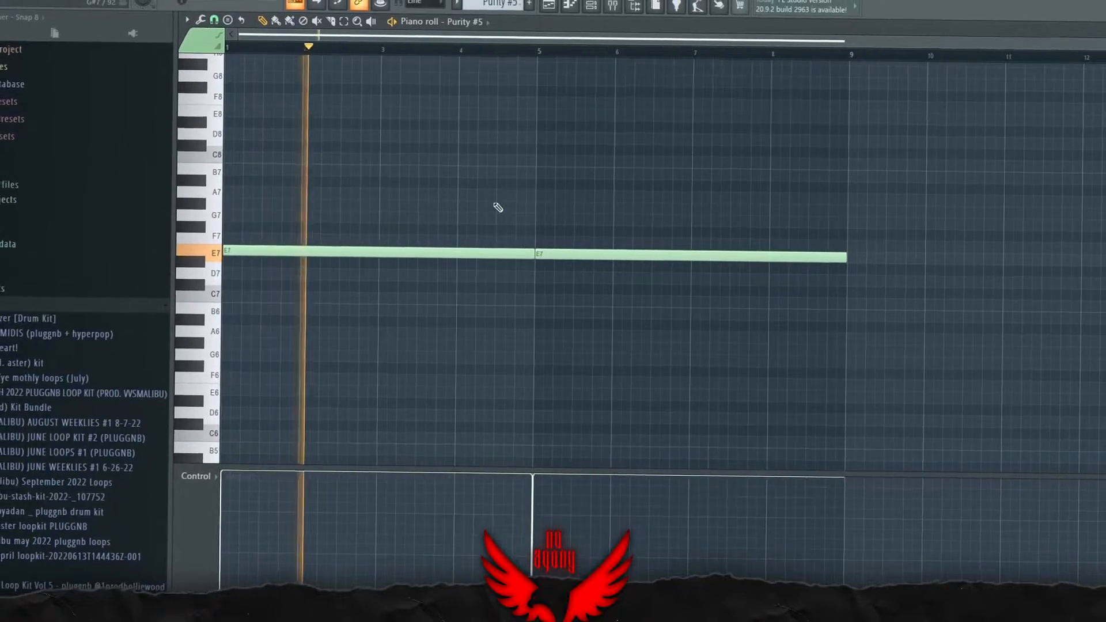
pyautogui.press('space')
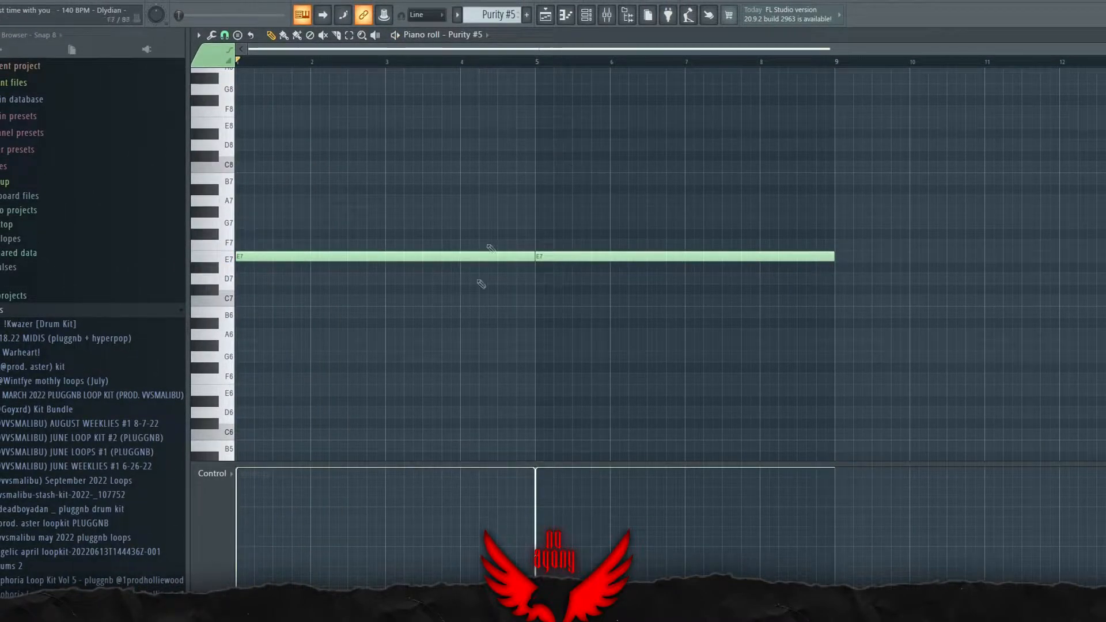
pyautogui.scroll(1, 630, 158)
pyautogui.click(613, 22)
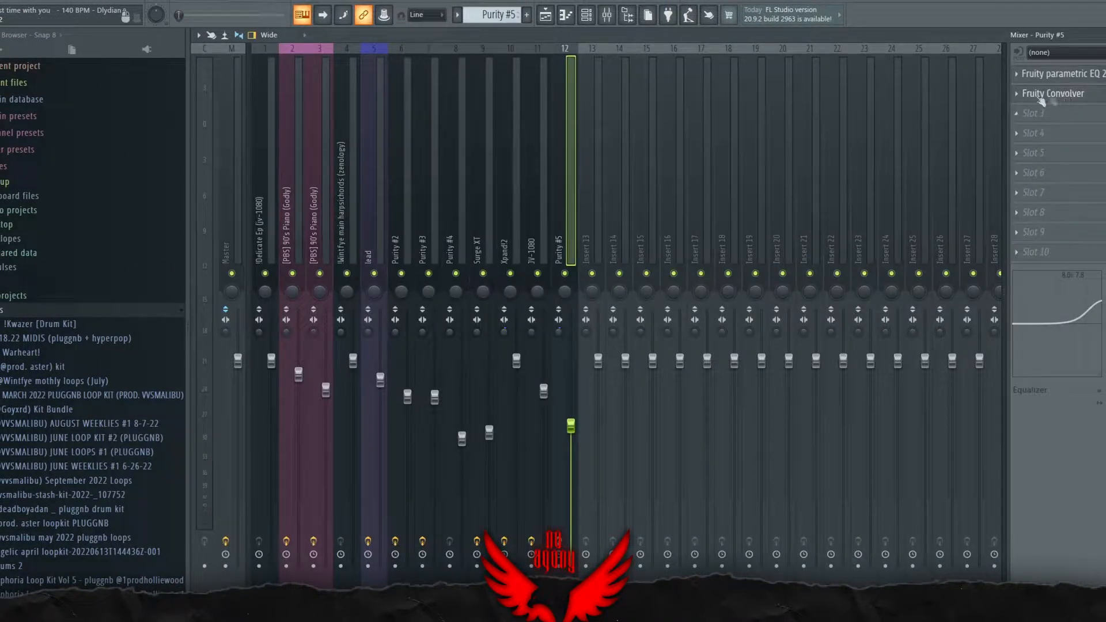
# Step: Return to the playlist and unsolo track 12 so all loop tracks are active
pyautogui.press('F5')
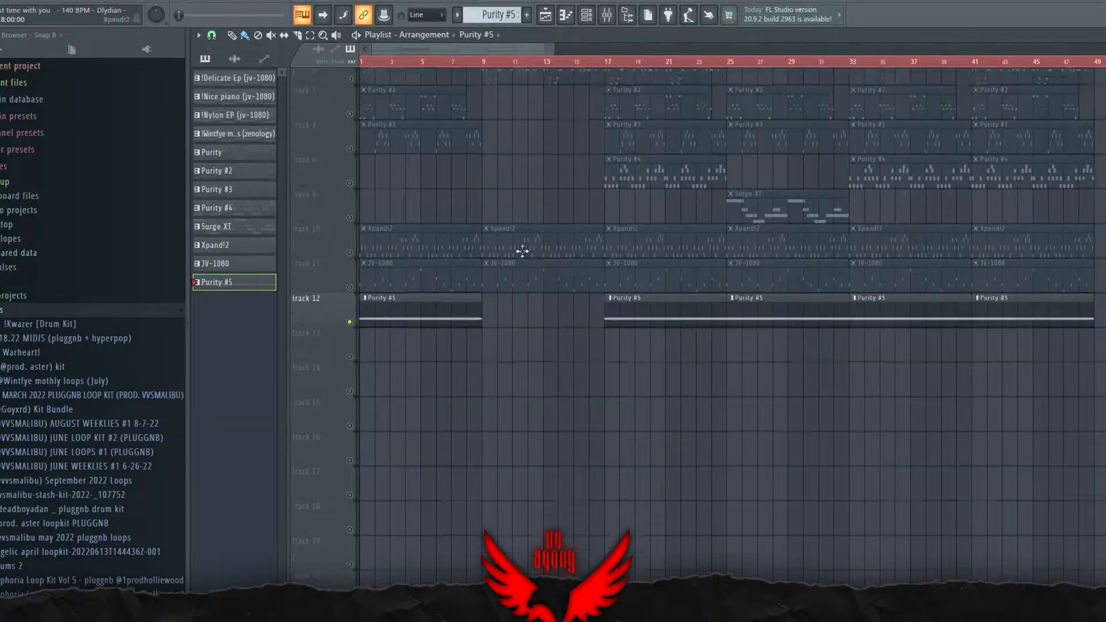
pyautogui.rightClick(350, 478)
pyautogui.scroll(5, 311, 399)
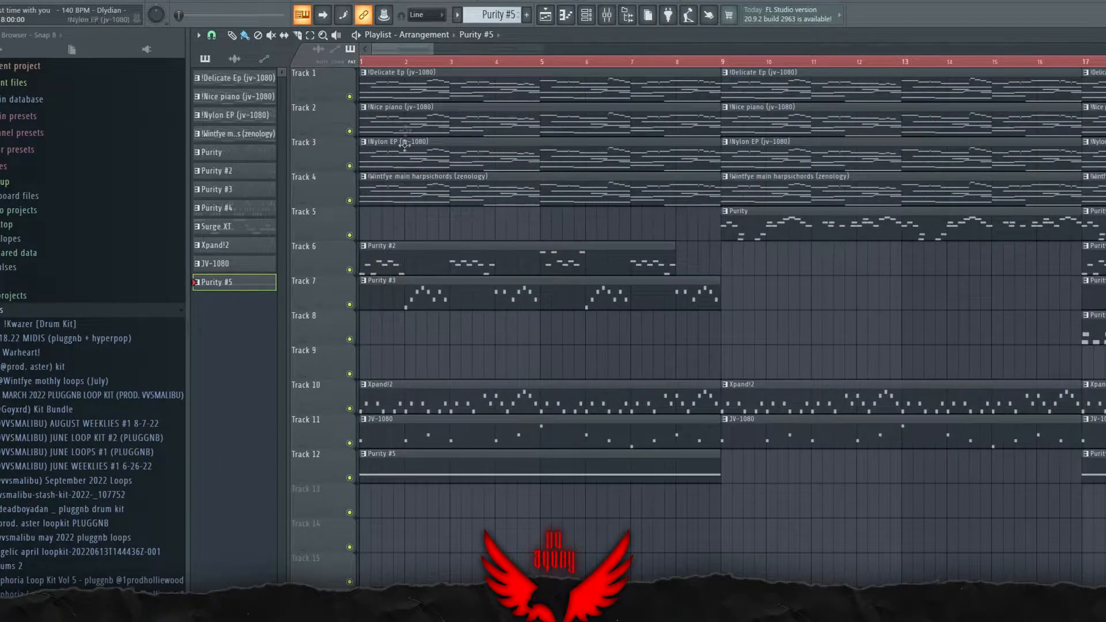
# Step: Examine which layers play in the first eight bars of the arrangement, marking areas across the tracks
pyautogui.moveTo(685, 532); pyautogui.dragTo(297, 37)
pyautogui.moveTo(664, 364); pyautogui.dragTo(399, 258)
pyautogui.moveTo(557, 337); pyautogui.dragTo(392, 236)
pyautogui.scroll(-4, 536, 314)
pyautogui.scroll(1, 590, 343)
pyautogui.scroll(-1, 590, 343)
pyautogui.moveTo(555, 482); pyautogui.dragTo(541, 484)
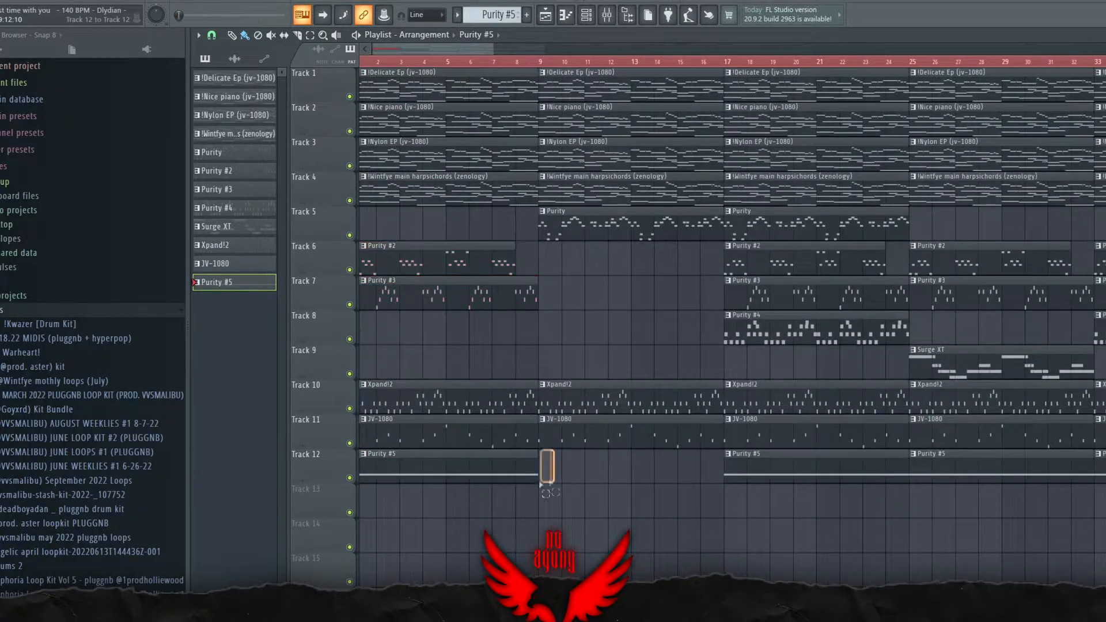
# Step: Examine how the melody and counter-melody layers enter and drop out across the arrangement sections from bar 9 onward
pyautogui.scroll(2, 558, 475)
pyautogui.scroll(1, 524, 488)
pyautogui.moveTo(573, 265); pyautogui.dragTo(461, 257)
pyautogui.scroll(-4, 499, 268)
pyautogui.scroll(3, 611, 323)
pyautogui.moveTo(728, 341); pyautogui.dragTo(665, 333)
pyautogui.scroll(-3, 665, 334)
pyautogui.scroll(2, 785, 340)
pyautogui.moveTo(828, 339); pyautogui.dragTo(631, 366)
pyautogui.scroll(-3, 674, 341)
pyautogui.scroll(3, 629, 340)
pyautogui.scroll(-3, 663, 366)
pyautogui.scroll(2, 657, 373)
pyautogui.moveTo(701, 369); pyautogui.dragTo(656, 371)
pyautogui.scroll(-5, 610, 375)
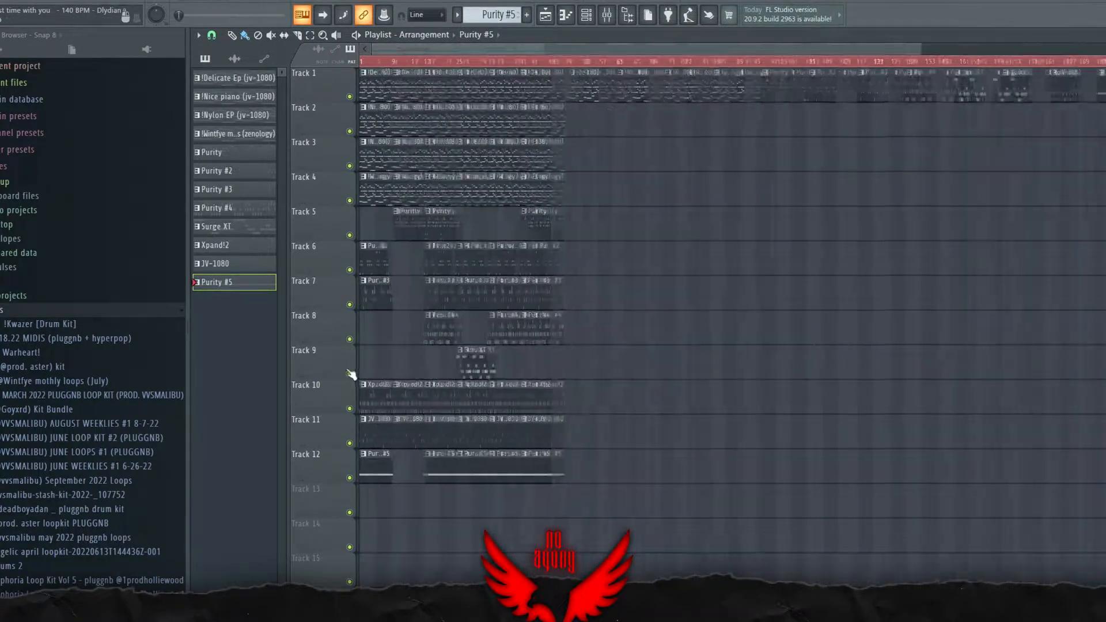
# Step: In the full beat project's playlist, open the clap clip on track 13 and the hi-hat clip on track 14
pyautogui.scroll(4, 437, 147)
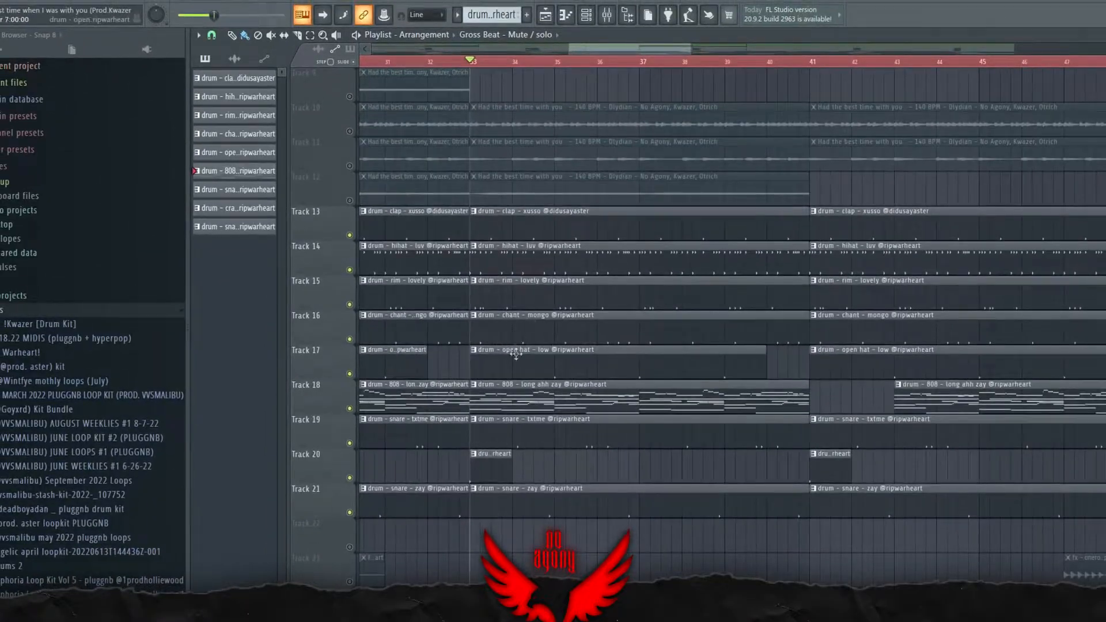
pyautogui.scroll(-2, 511, 366)
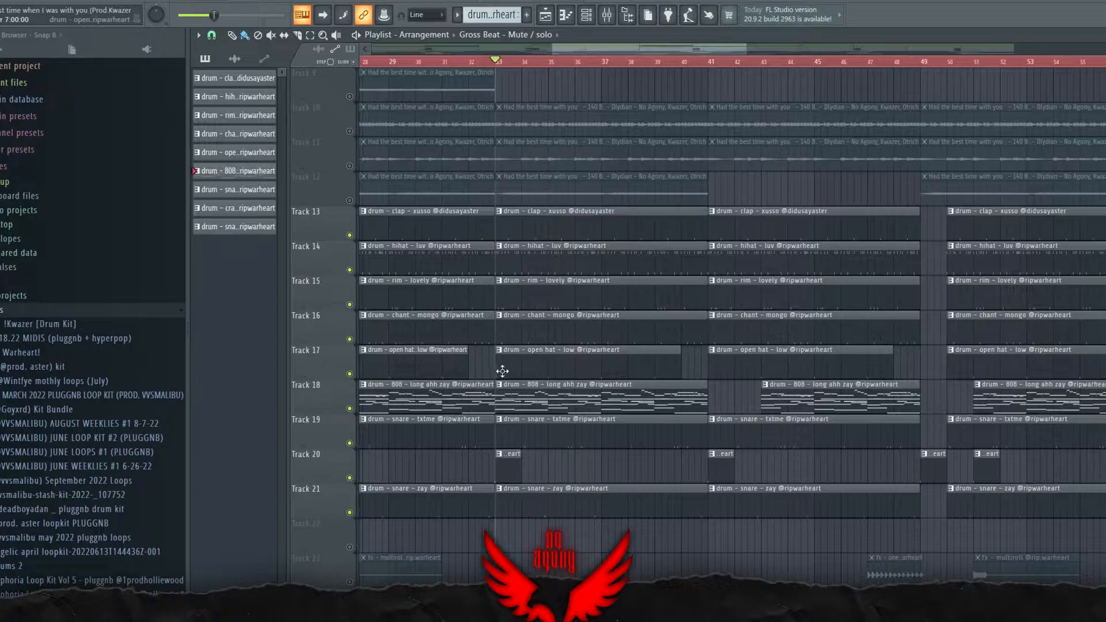
pyautogui.scroll(3, 502, 371)
pyautogui.doubleClick(652, 233)
pyautogui.hscroll(-3, 501, 351)
pyautogui.press('Escape')
pyautogui.click(596, 269)
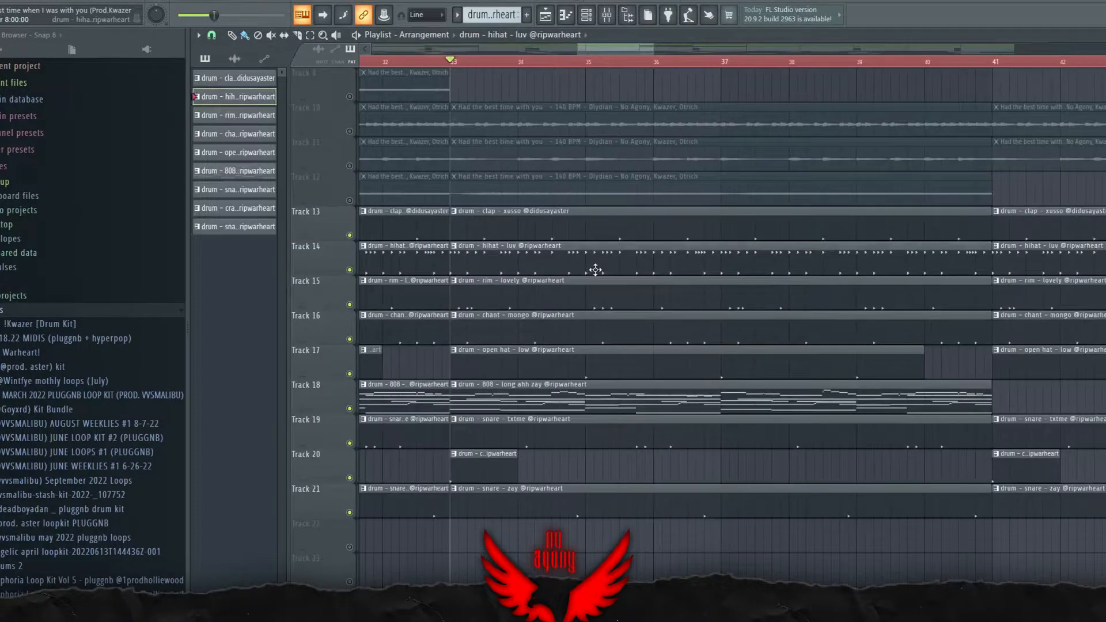
pyautogui.doubleClick(595, 269)
# Step: Open the rim, chant and open hat patterns one after another in the piano roll to view their note placement
pyautogui.click(547, 19)
pyautogui.doubleClick(500, 369)
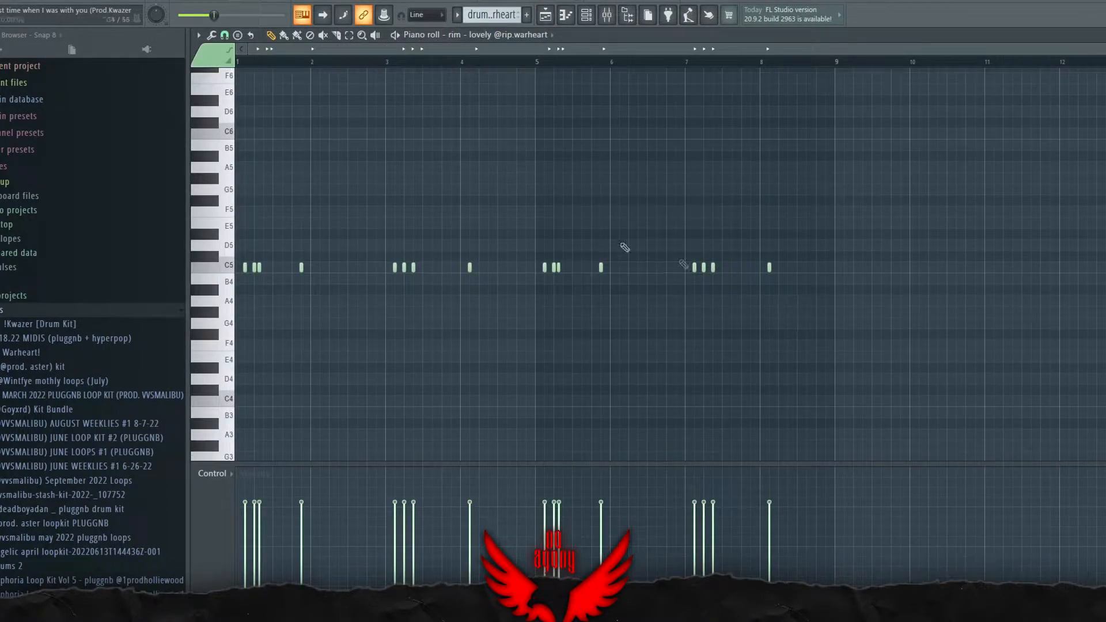
pyautogui.click(550, 20)
pyautogui.doubleClick(487, 412)
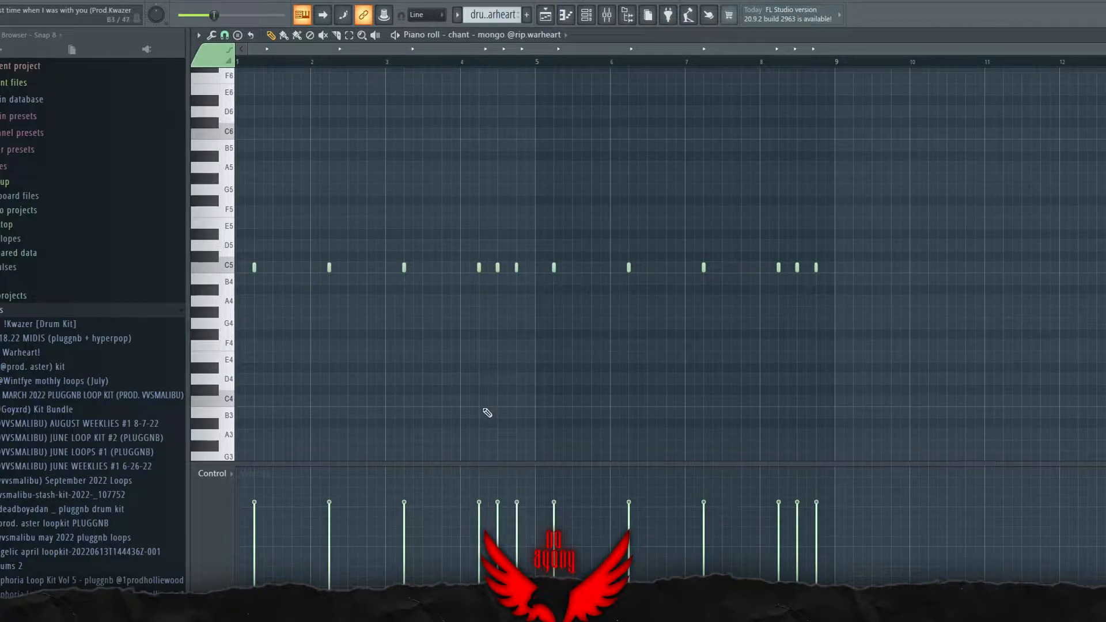
pyautogui.click(546, 16)
pyautogui.doubleClick(567, 358)
# Step: Open the 808 clip, transpose all its notes down one octave, and return them to their original octave
pyautogui.click(547, 17)
pyautogui.doubleClick(555, 407)
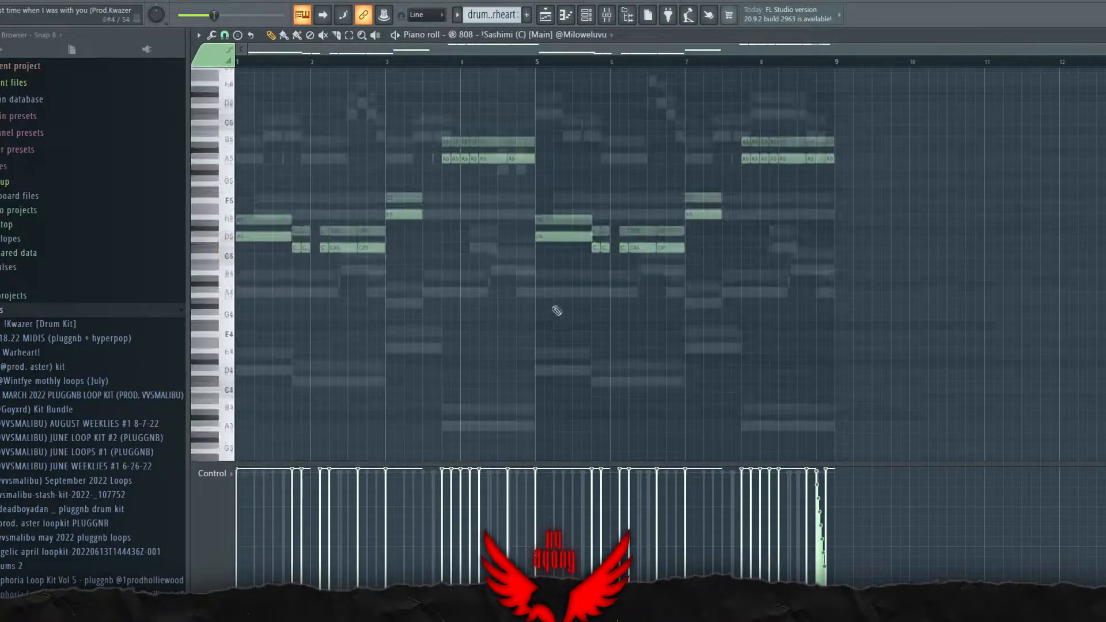
pyautogui.hotkey('ctrl', 'Down')
pyautogui.hotkey('ctrl', 'a')
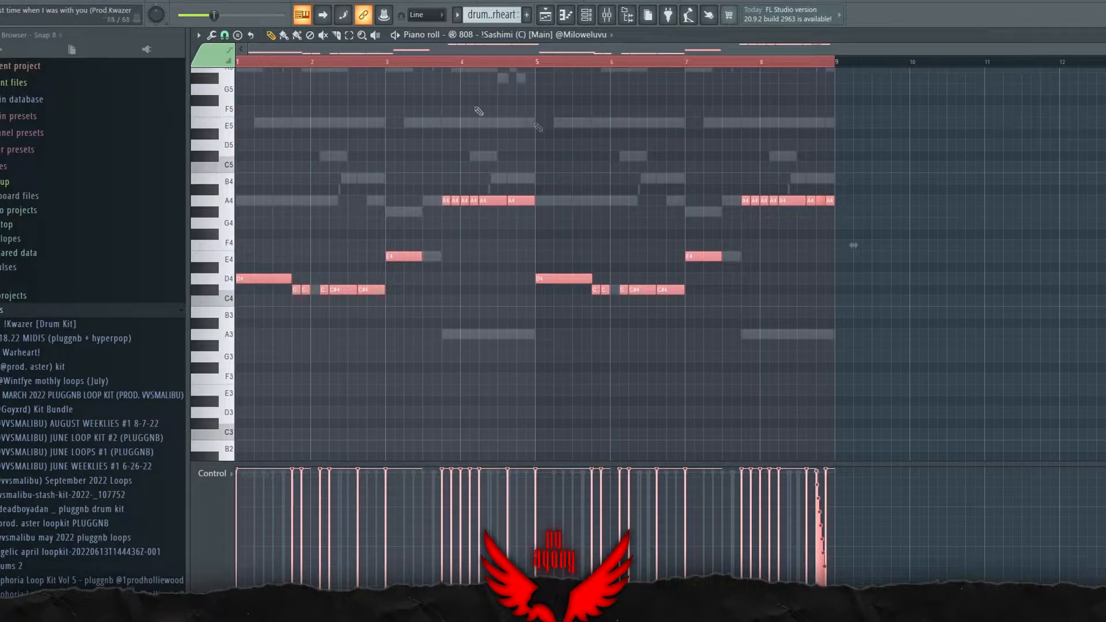
pyautogui.scroll(3, 681, 340)
pyautogui.hotkey('ctrl', 'Up')
# Step: Inspect the 808 channel's volume envelope and sample settings, and return to its notes in the piano roll
pyautogui.click(586, 15)
pyautogui.rightClick(383, 375)
pyautogui.click(392, 375)
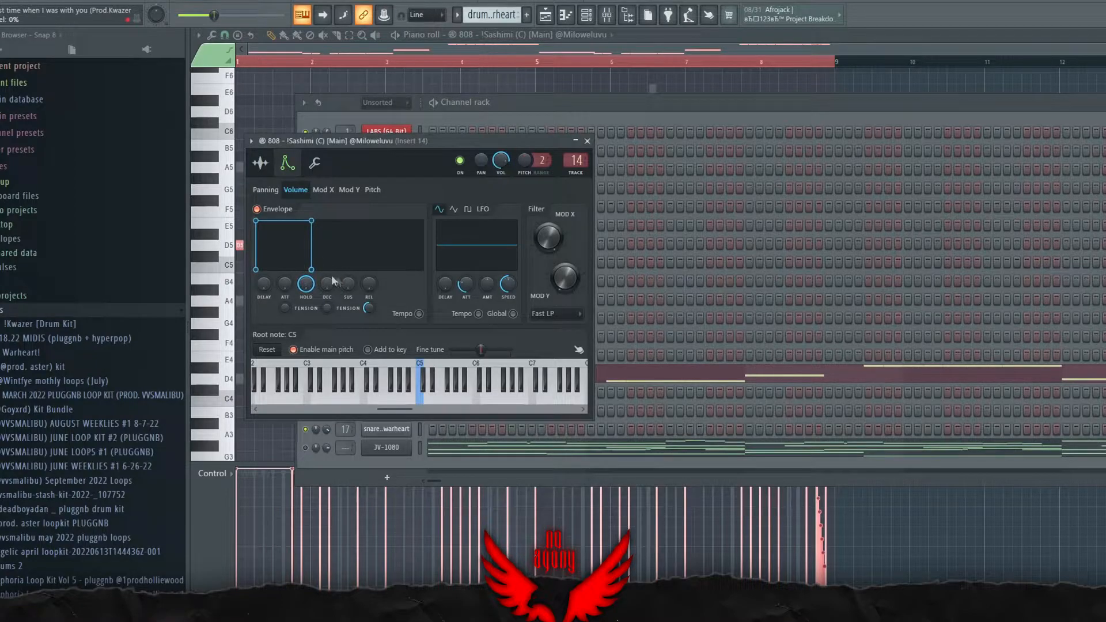
pyautogui.click(260, 164)
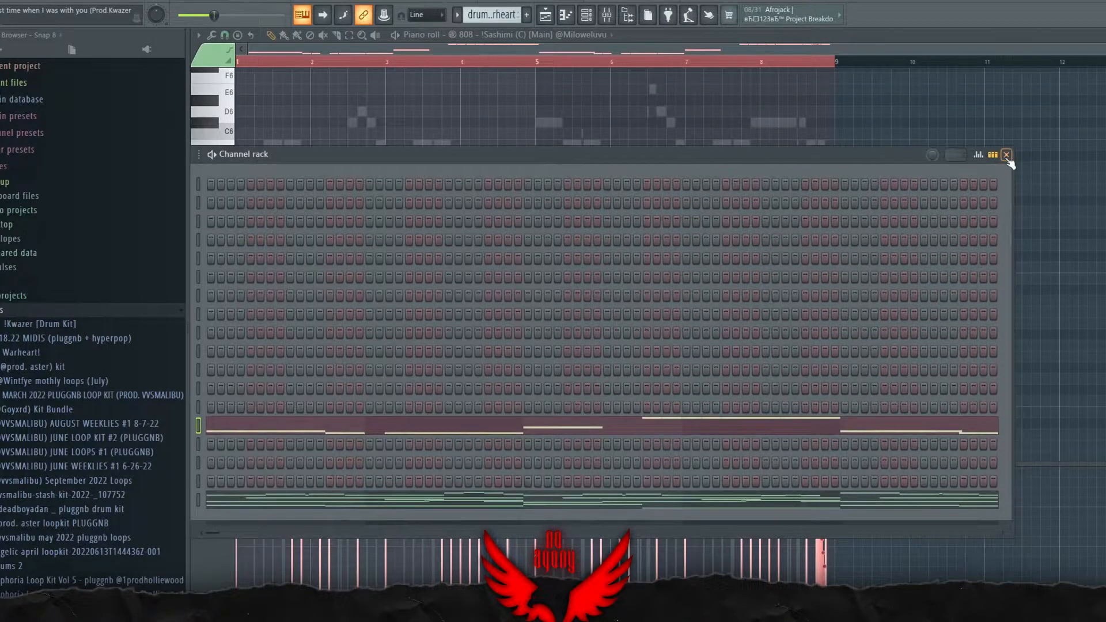
pyautogui.click(1005, 155)
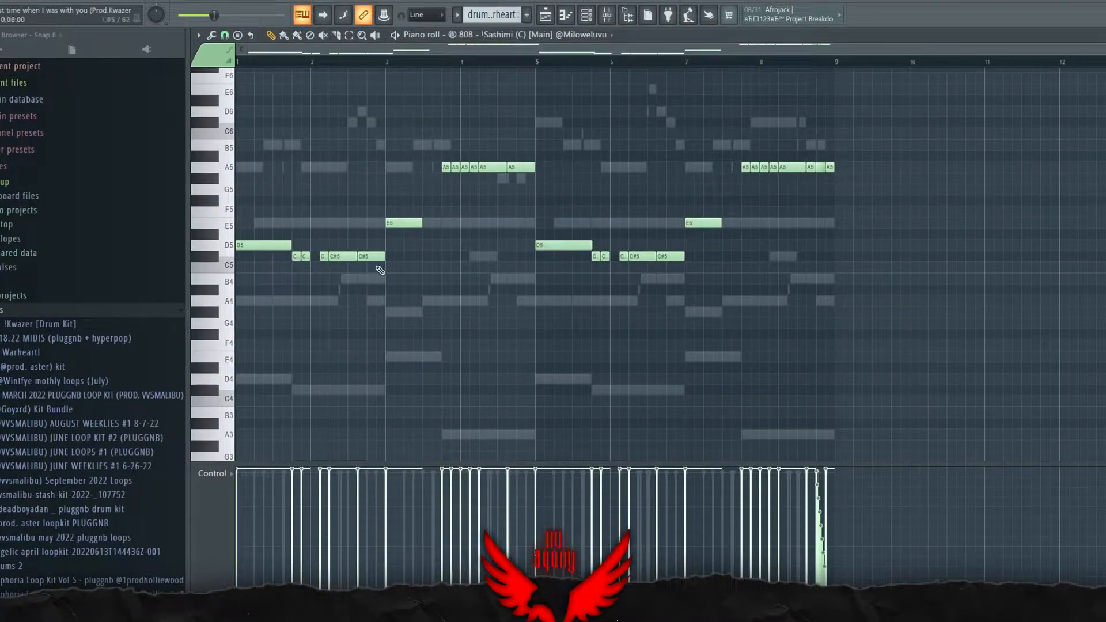
pyautogui.scroll(2, 364, 285)
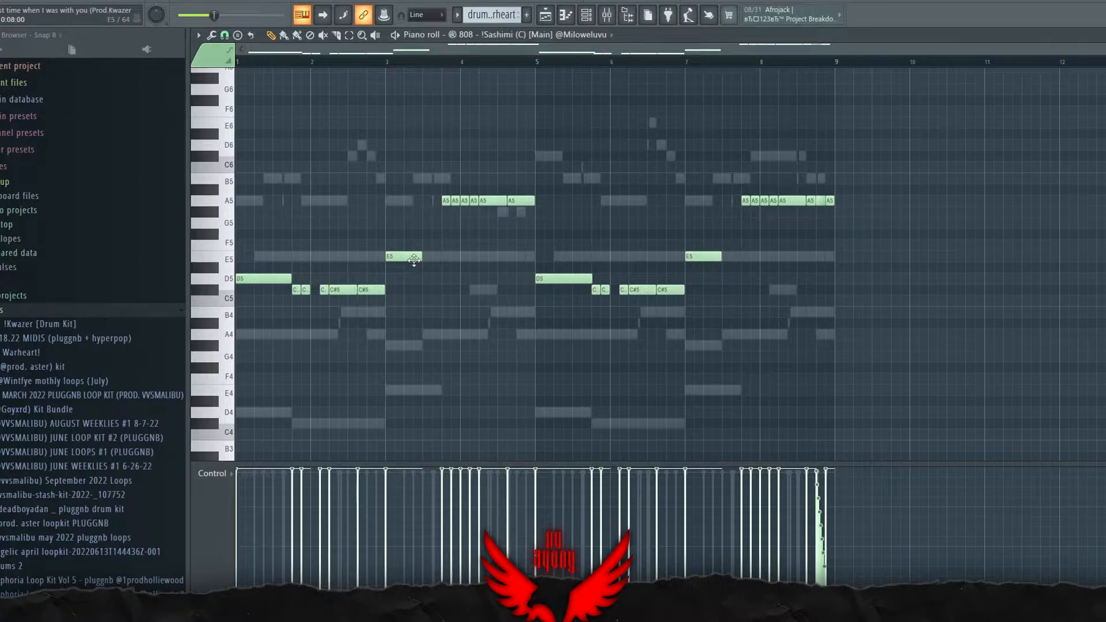
# Step: Audition the soloed fx clips on track 23 and the wind chimes on track 26 in the playlist
pyautogui.scroll(4, 477, 347)
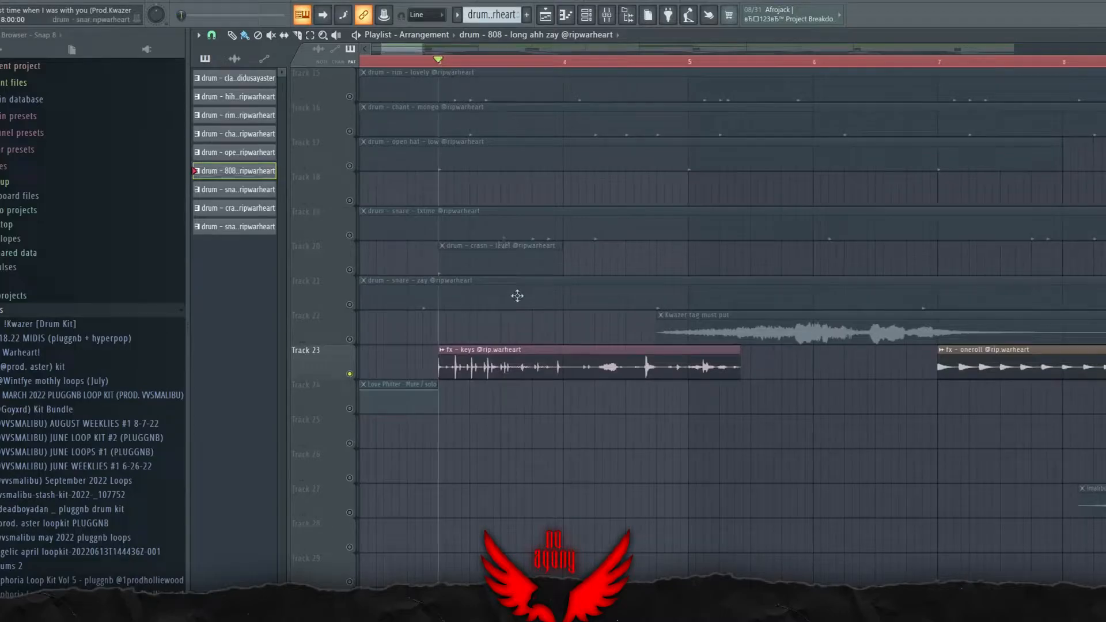
pyautogui.scroll(-3, 517, 295)
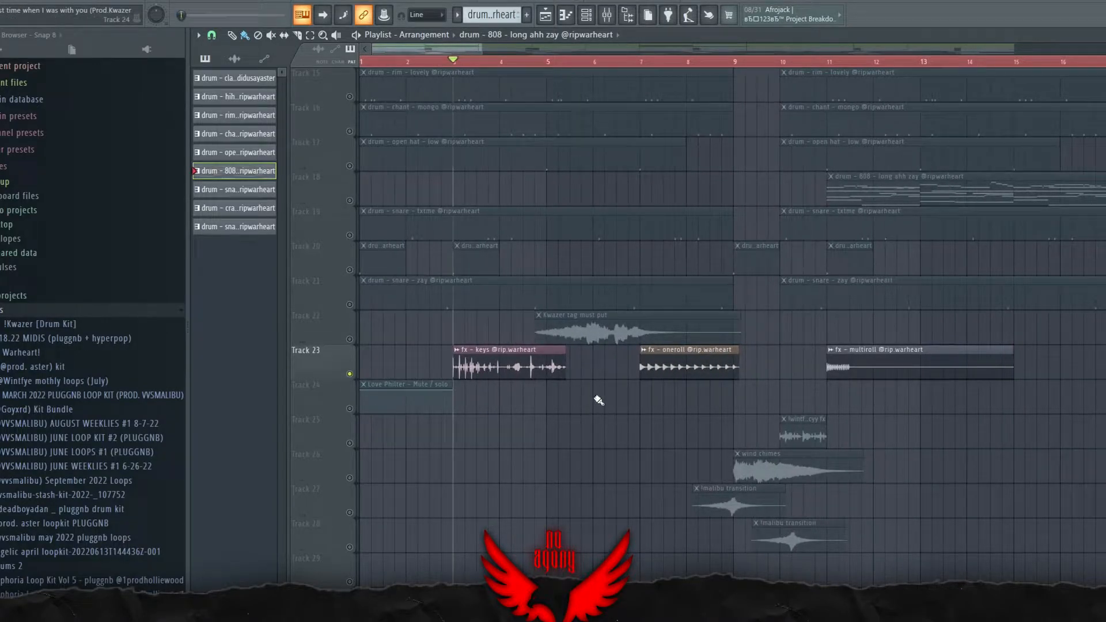
pyautogui.scroll(1, 596, 397)
pyautogui.press('space')
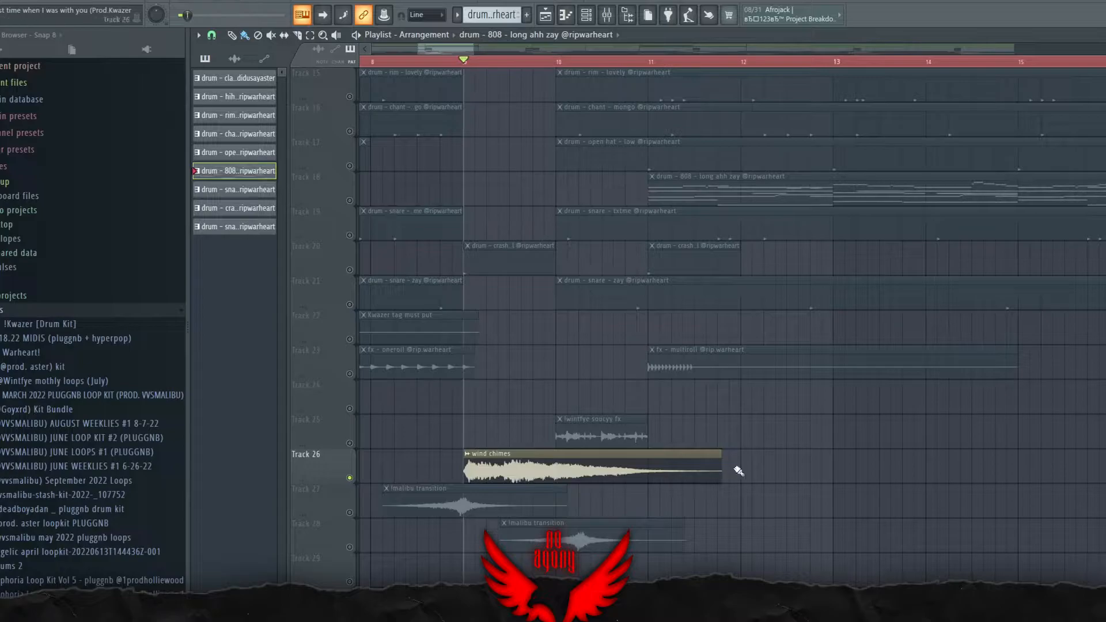
pyautogui.press('space')
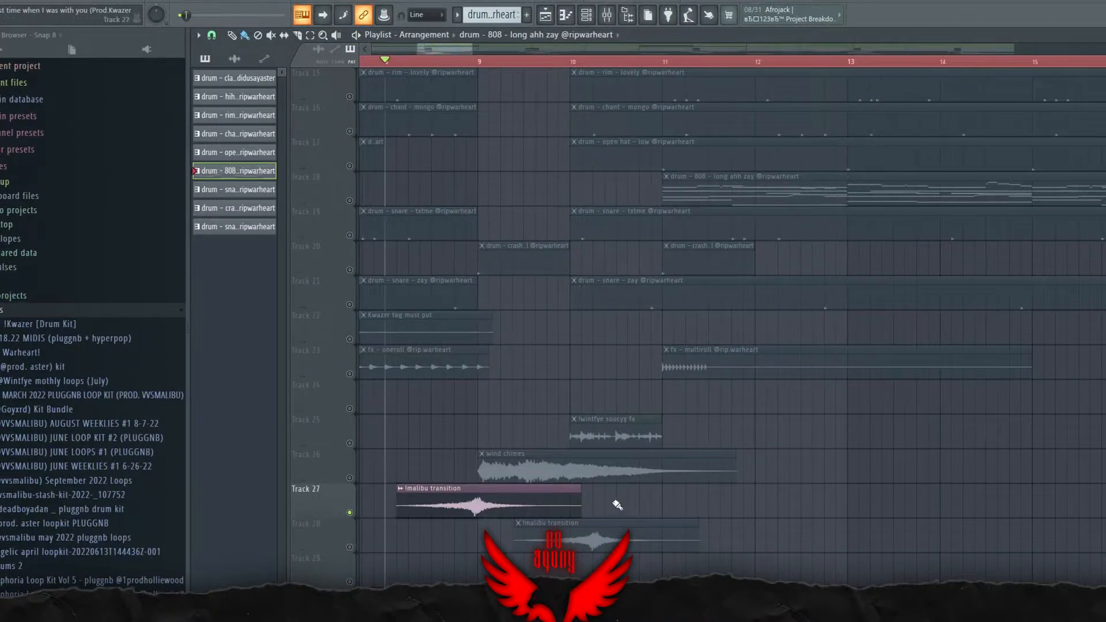
# Step: Audition the soloed malibu transition clips on tracks 27 and 28 in the playlist
pyautogui.scroll(-4, 760, 494)
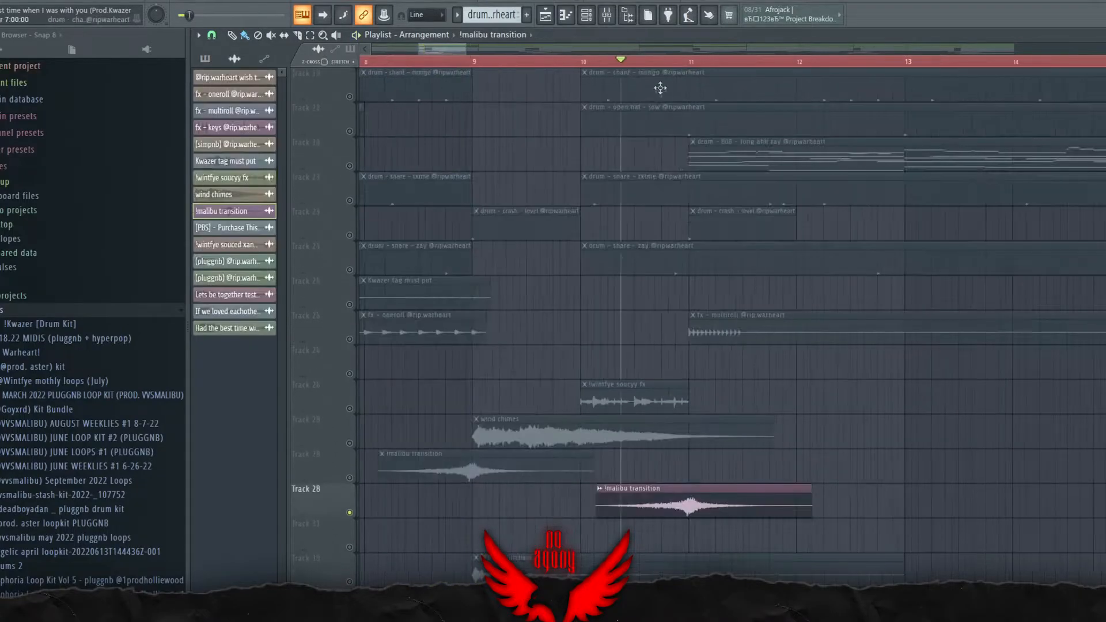
pyautogui.scroll(4, 756, 400)
pyautogui.scroll(-4, 651, 219)
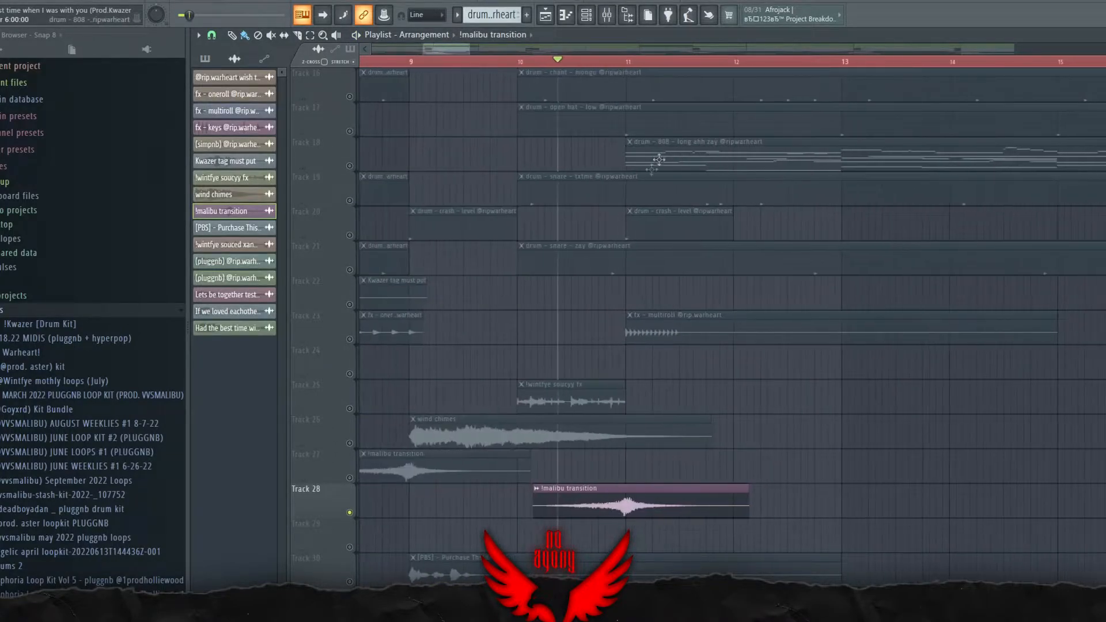
# Step: Solo track 30 to check where its producer tag clips sit across the arrangement, and restore all the tracks
pyautogui.scroll(-1, 611, 231)
pyautogui.scroll(-7, 519, 288)
pyautogui.rightClick(349, 340)
pyautogui.scroll(5, 403, 403)
pyautogui.scroll(-8, 478, 467)
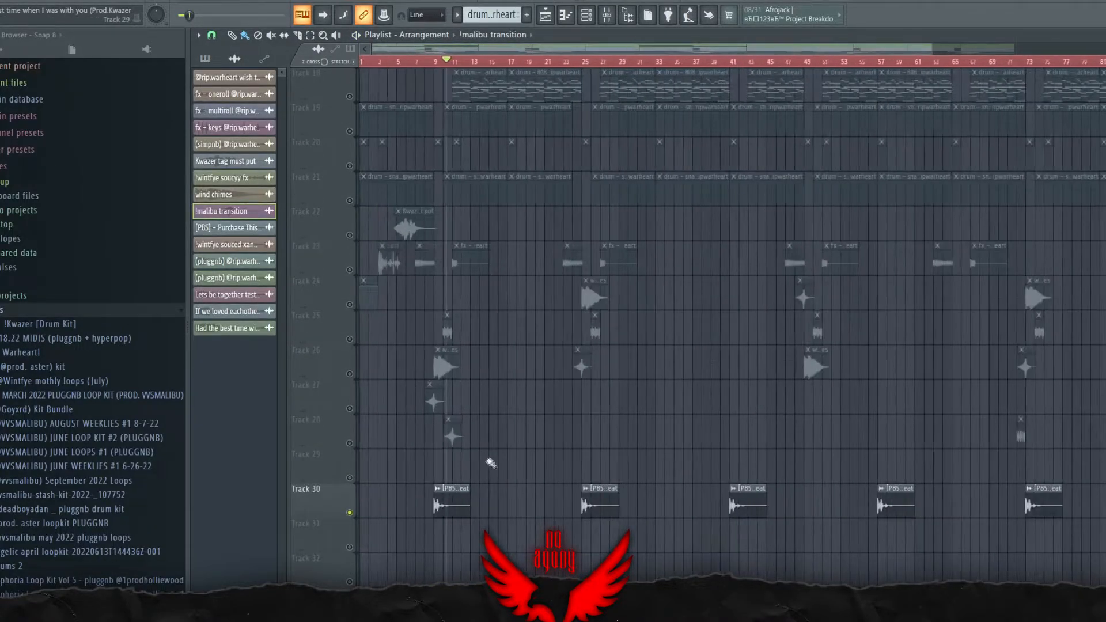
pyautogui.rightClick(350, 513)
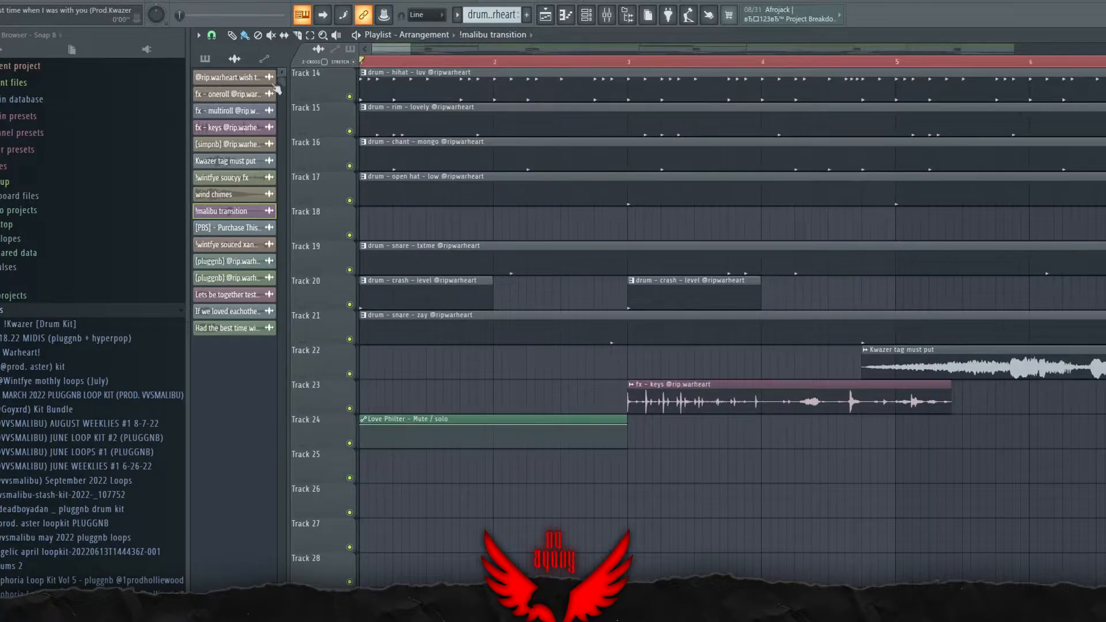
# Step: Open Fruity Love Philter on the Master mixer track and inspect its preset settings and description
pyautogui.click(609, 16)
pyautogui.click(234, 222)
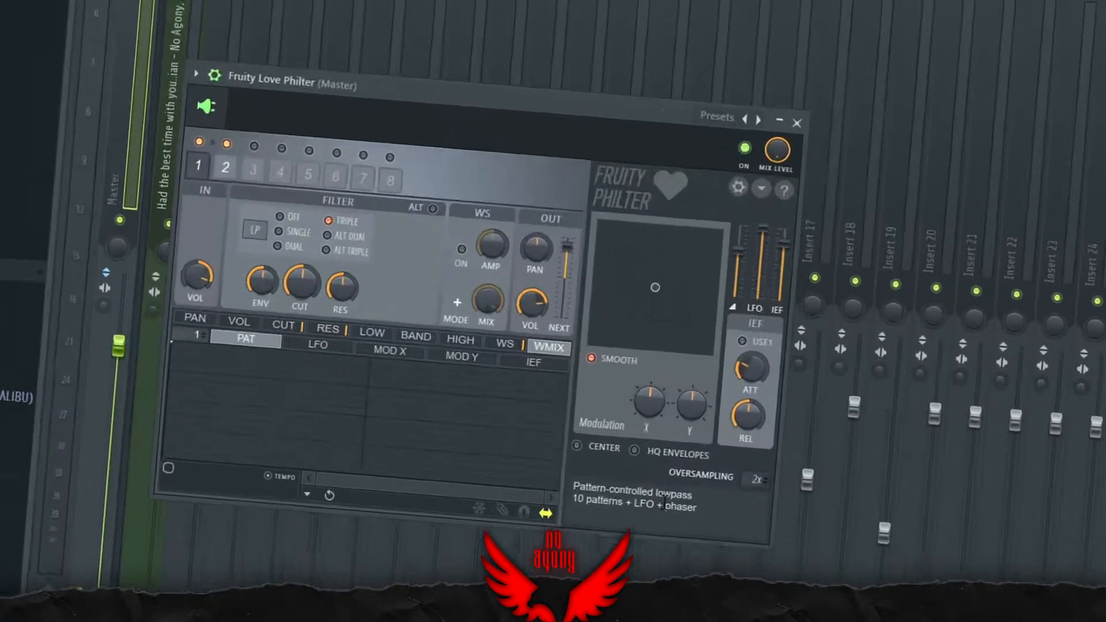
pyautogui.click(734, 107)
pyautogui.click(769, 488)
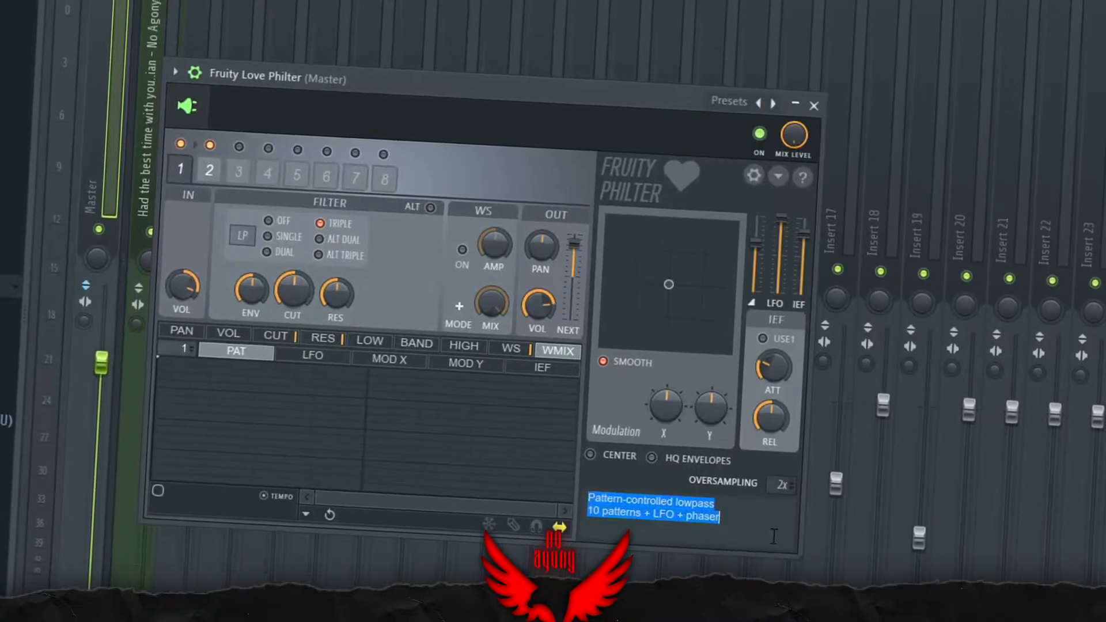
pyautogui.moveTo(607, 432); pyautogui.dragTo(587, 432)
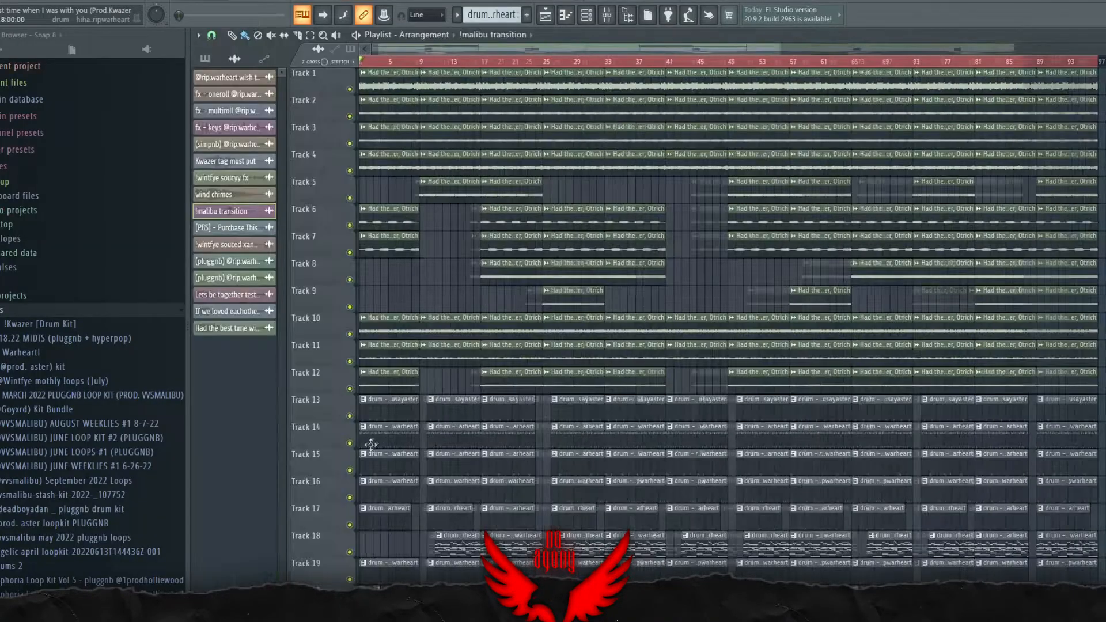
# Step: Examine how the loop layers on tracks 5 to 9 enter and drop out between bars 9 and 41
pyautogui.scroll(-3, 393, 384)
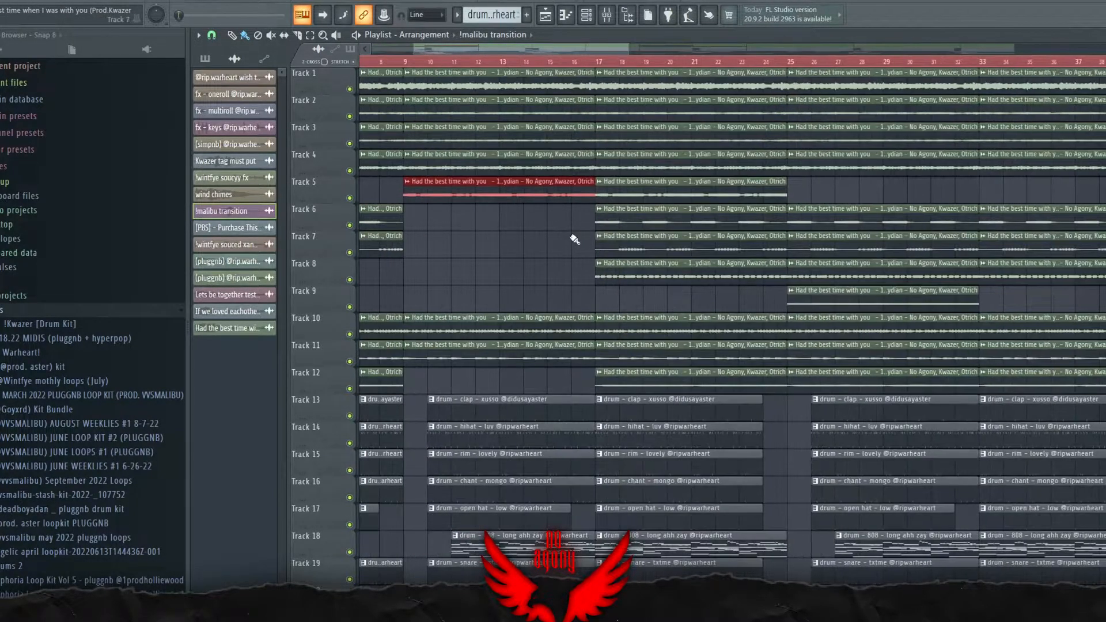
pyautogui.scroll(-3, 574, 239)
pyautogui.scroll(3, 573, 288)
pyautogui.moveTo(556, 201); pyautogui.dragTo(556, 199)
pyautogui.scroll(-3, 710, 239)
pyautogui.moveTo(805, 301); pyautogui.dragTo(704, 300)
pyautogui.scroll(-2, 815, 300)
pyautogui.scroll(4, 629, 300)
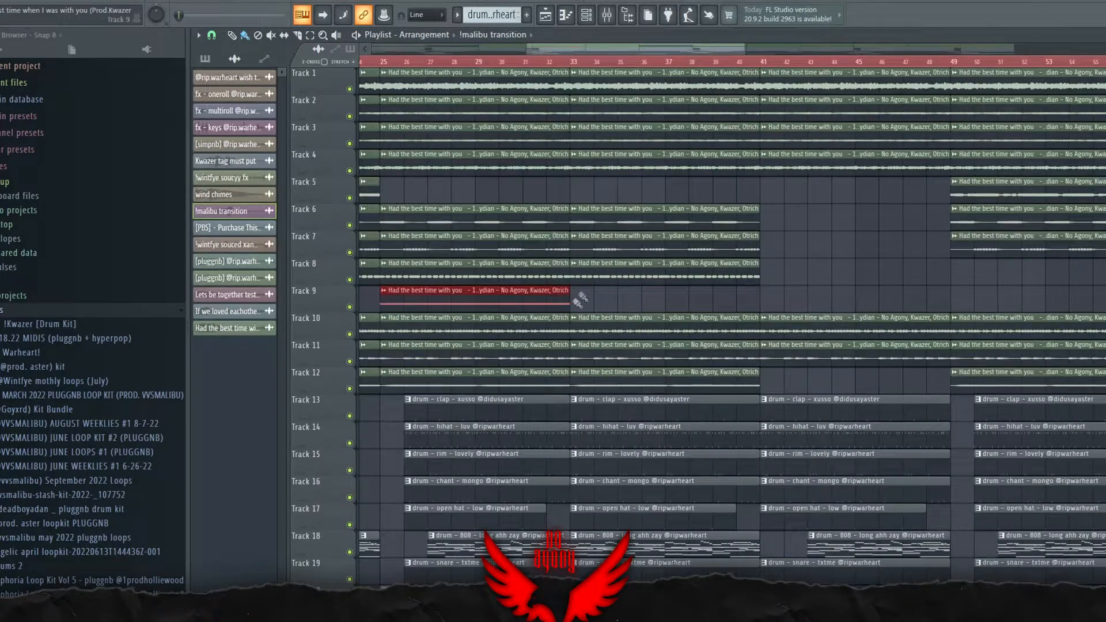
pyautogui.moveTo(798, 283); pyautogui.dragTo(675, 292)
pyautogui.scroll(-3, 594, 288)
pyautogui.scroll(3, 749, 288)
# Step: Place the playhead at bar 41 and examine the breakdown and remaining sections through to the closing Master - Volume clip
pyautogui.click(628, 62)
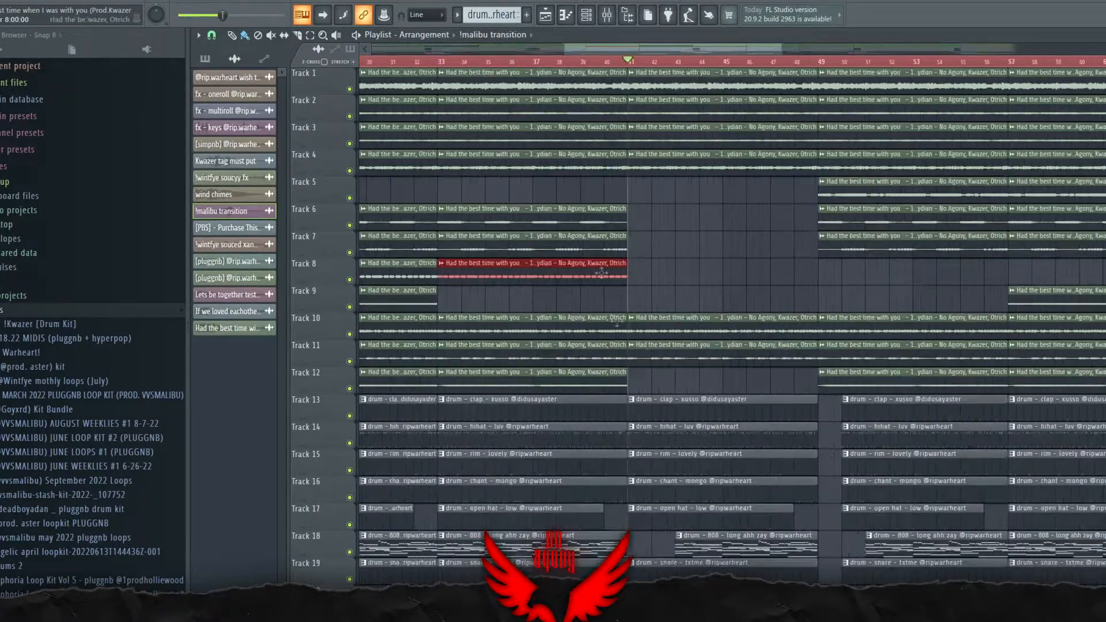
pyautogui.scroll(2, 772, 337)
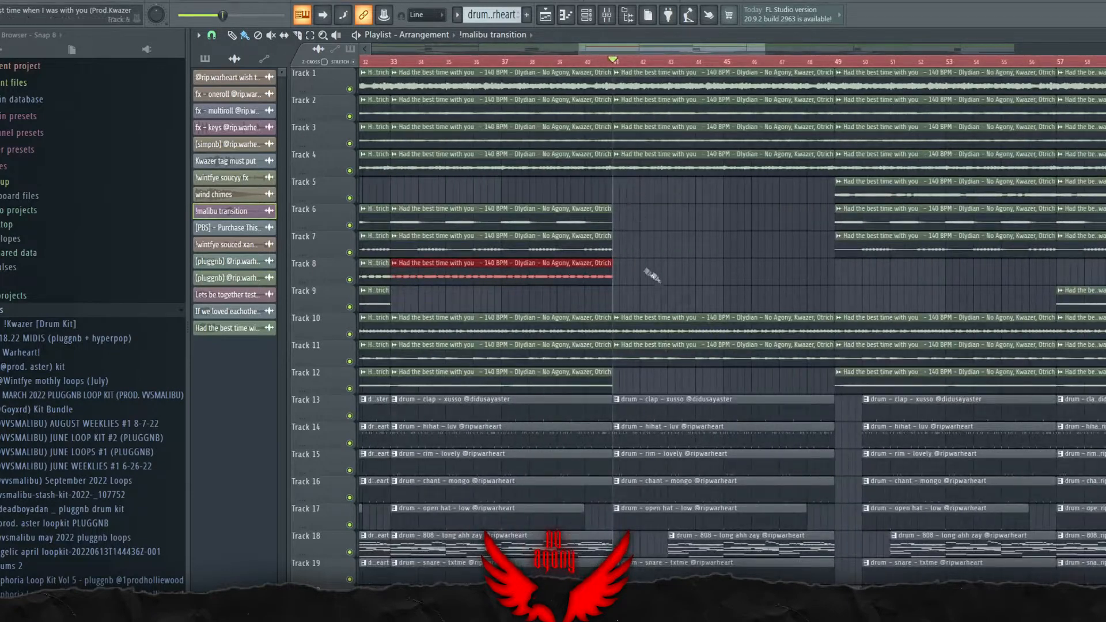
pyautogui.scroll(-3, 651, 275)
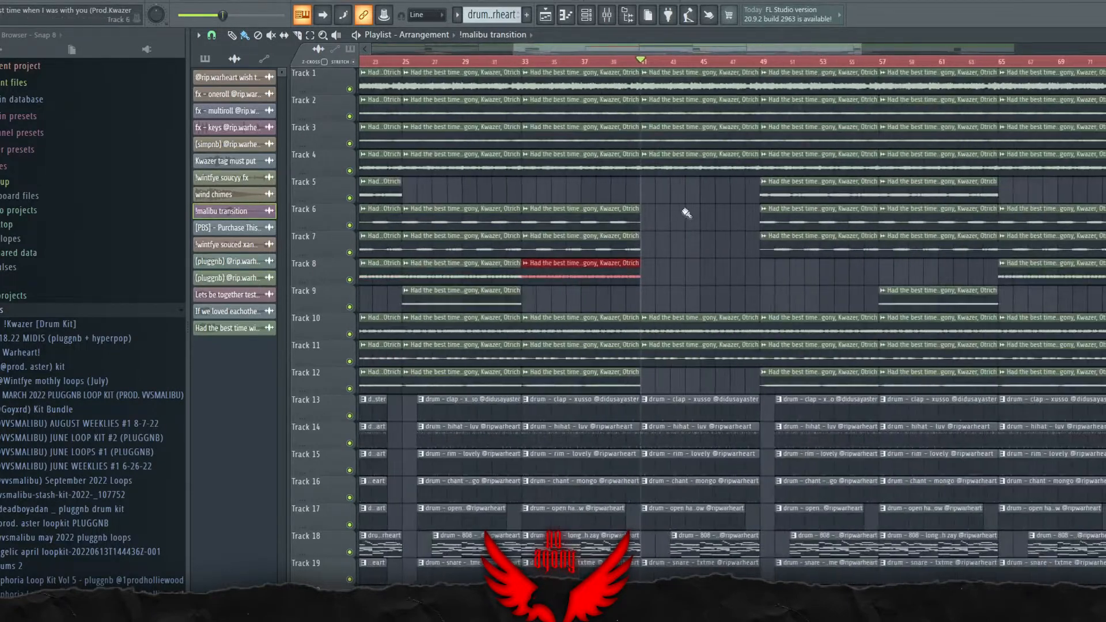
pyautogui.scroll(-4, 691, 224)
pyautogui.scroll(5, 762, 199)
pyautogui.scroll(-4, 587, 306)
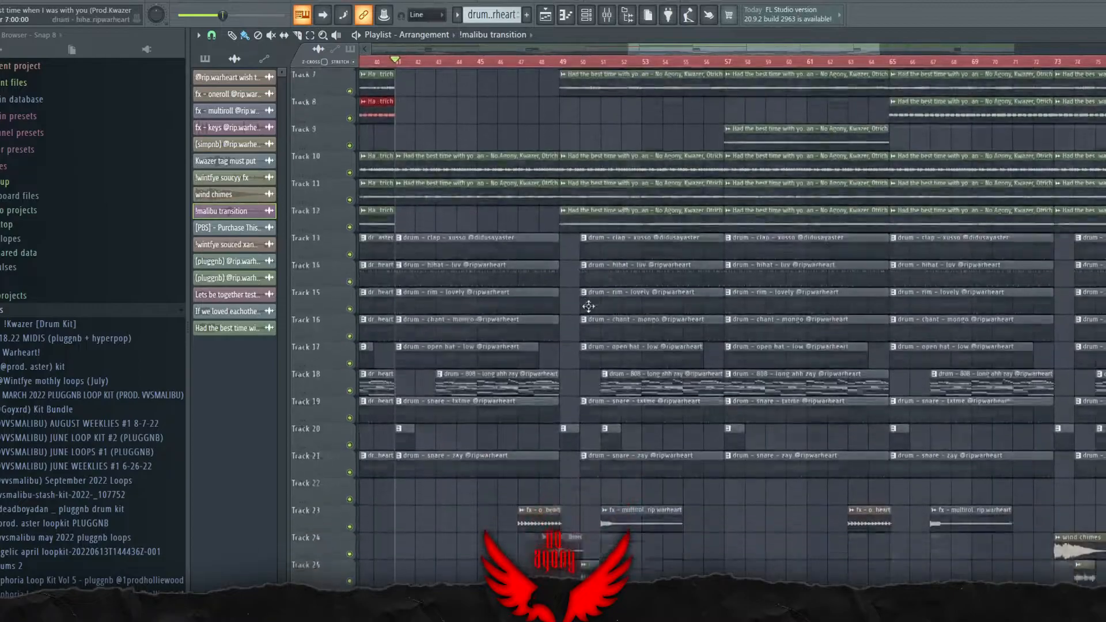
pyautogui.scroll(4, 548, 348)
pyautogui.scroll(-5, 817, 211)
pyautogui.scroll(-4, 645, 354)
pyautogui.scroll(5, 500, 460)
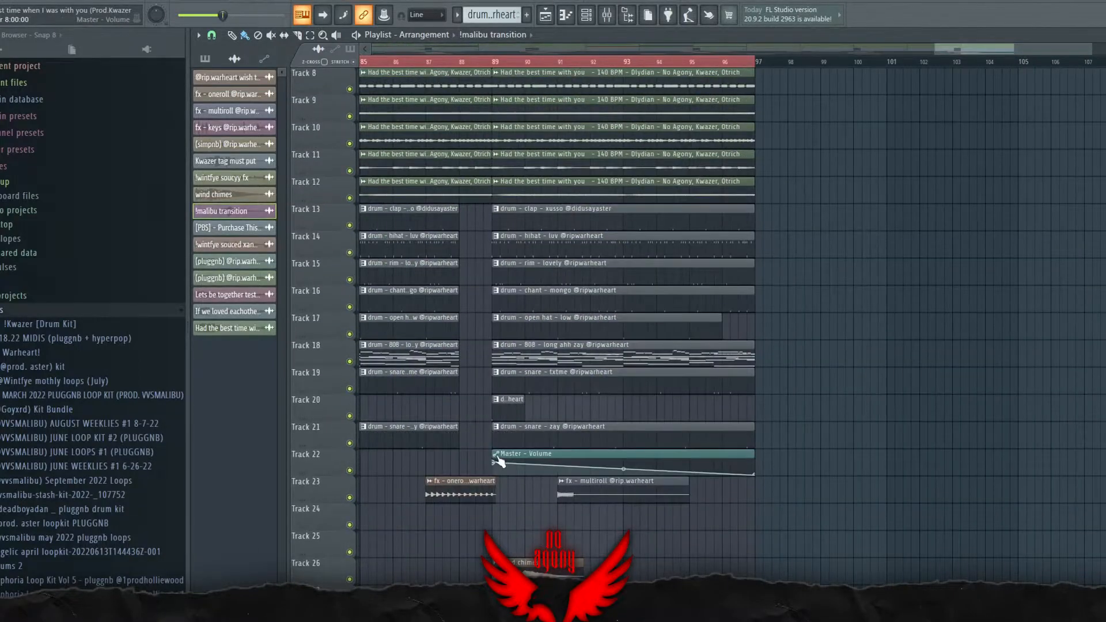
# Step: Create an automation clip for the Master track's volume and place it on track 31 starting at bar 89
pyautogui.press('F9')
pyautogui.rightClick(231, 354)
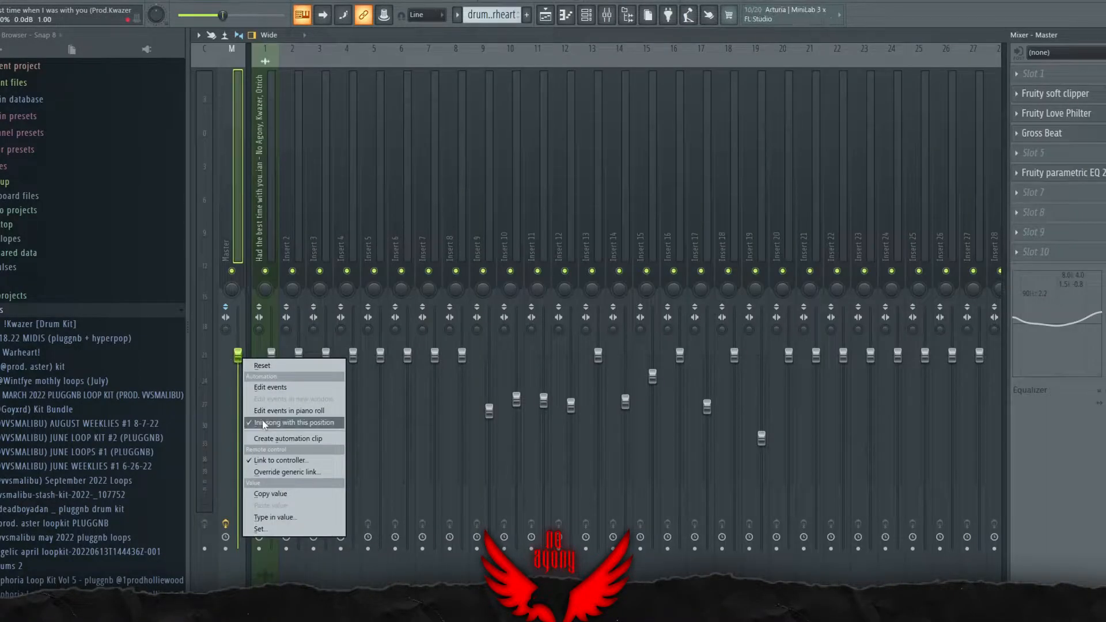
pyautogui.rightClick(235, 358)
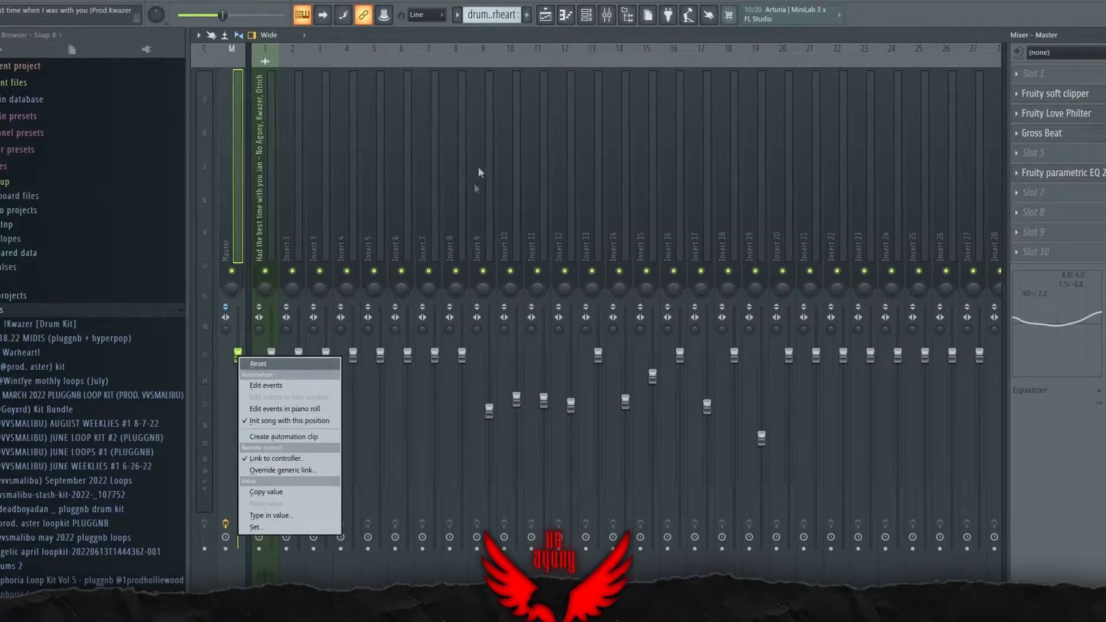
pyautogui.click(547, 21)
pyautogui.moveTo(515, 432); pyautogui.dragTo(1088, 434)
pyautogui.scroll(4, 1083, 438)
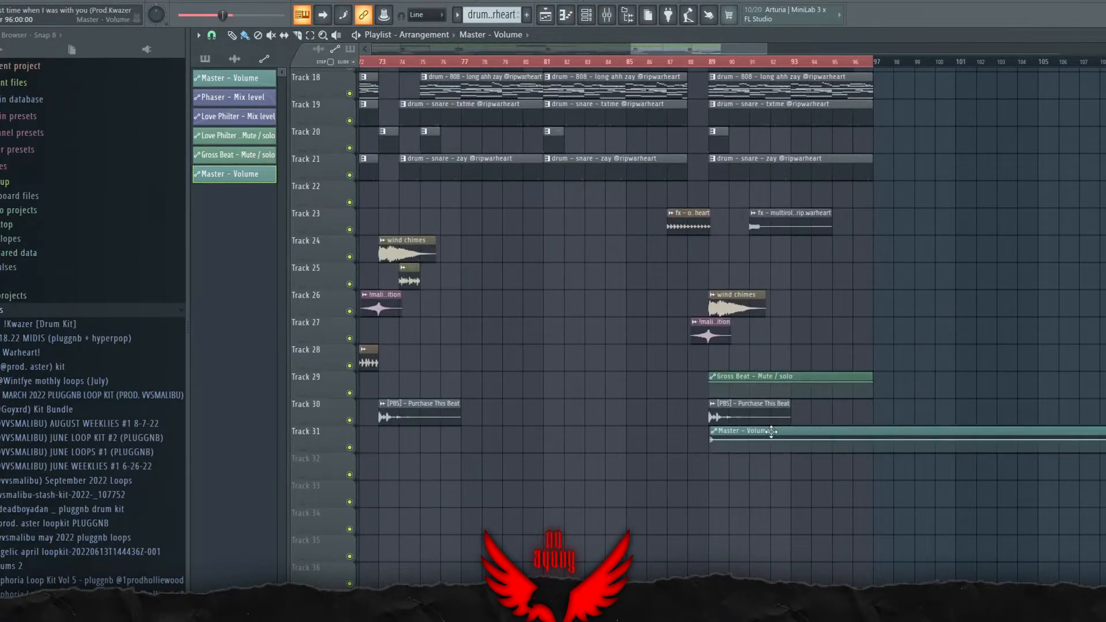
# Step: Shape the new Master - Volume clip as a fade-out ending at bar 97 and move it to track 22
pyautogui.scroll(-5, 771, 431)
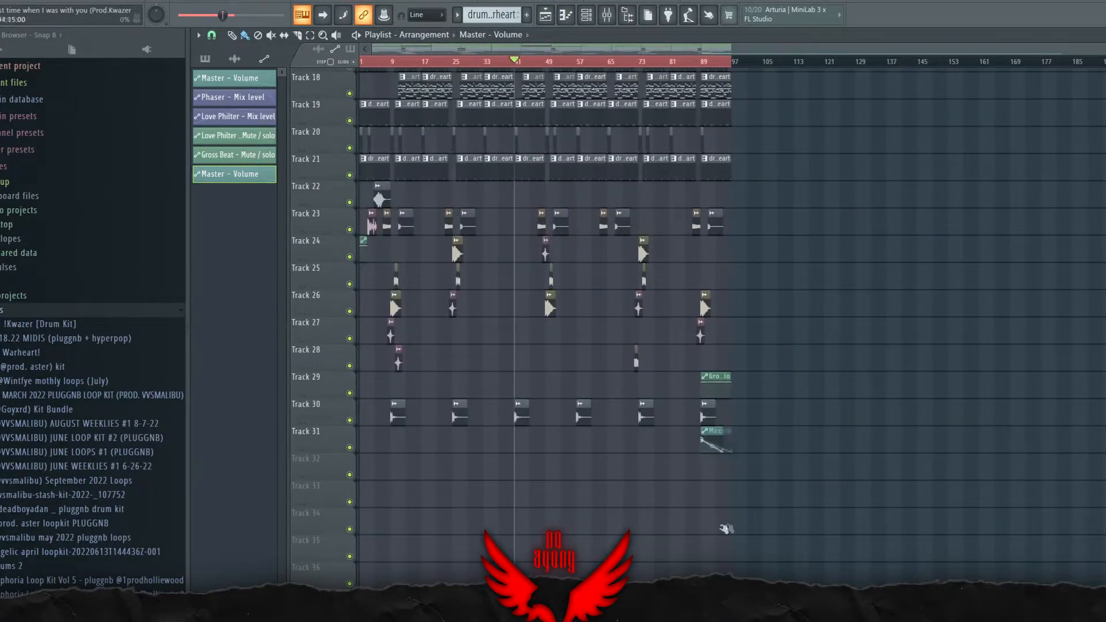
pyautogui.scroll(3, 737, 528)
pyautogui.moveTo(979, 432); pyautogui.dragTo(985, 194)
pyautogui.scroll(-1, 697, 320)
pyautogui.scroll(7, 662, 319)
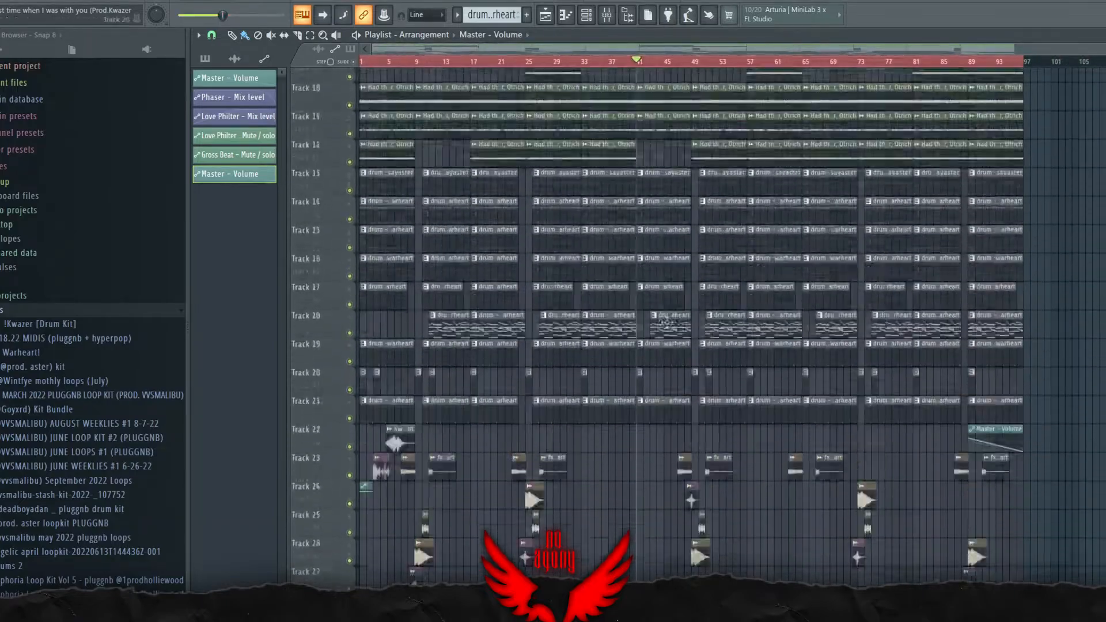